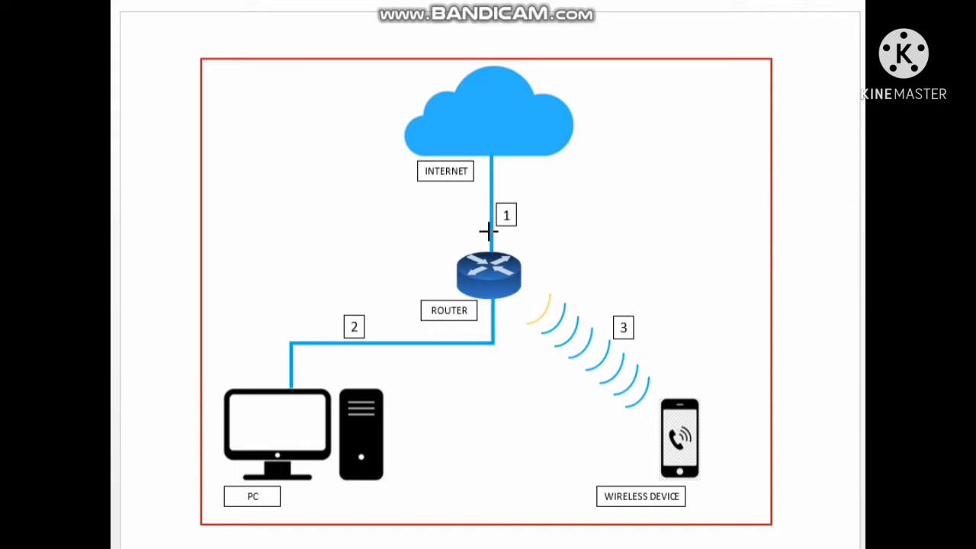
click(508, 204)
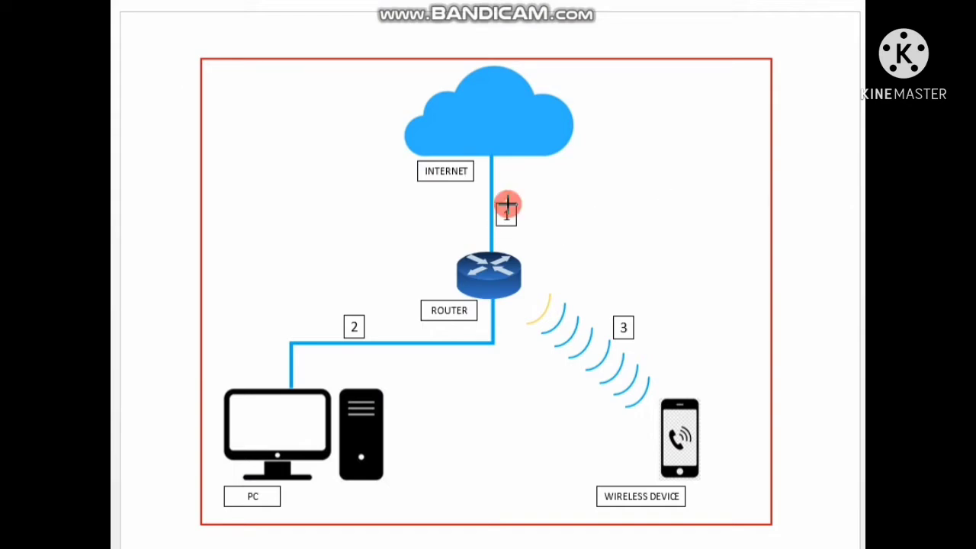
click(355, 314)
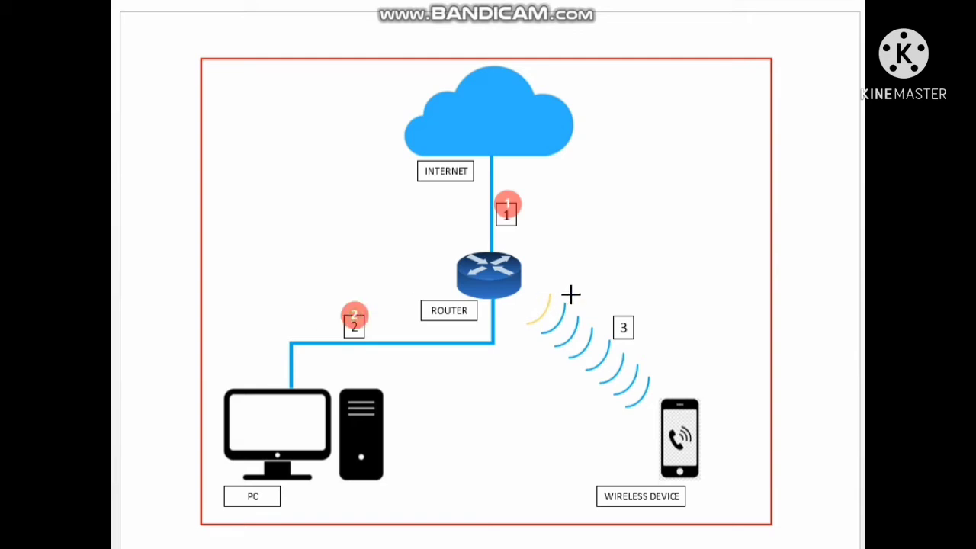
click(625, 317)
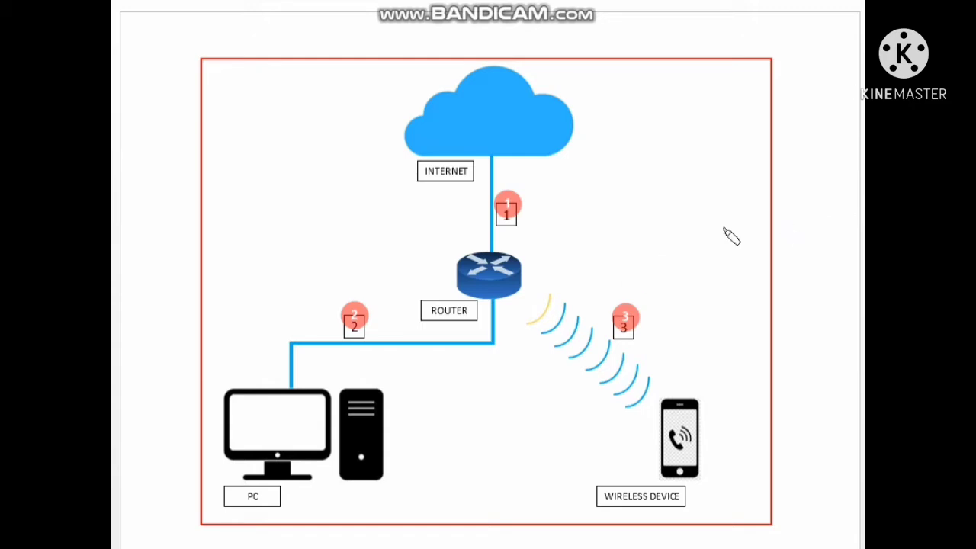
mouse_move(528, 290)
mouse_down()
mouse_move(652, 417)
mouse_move(549, 309)
mouse_move(597, 337)
mouse_move(670, 434)
mouse_up()
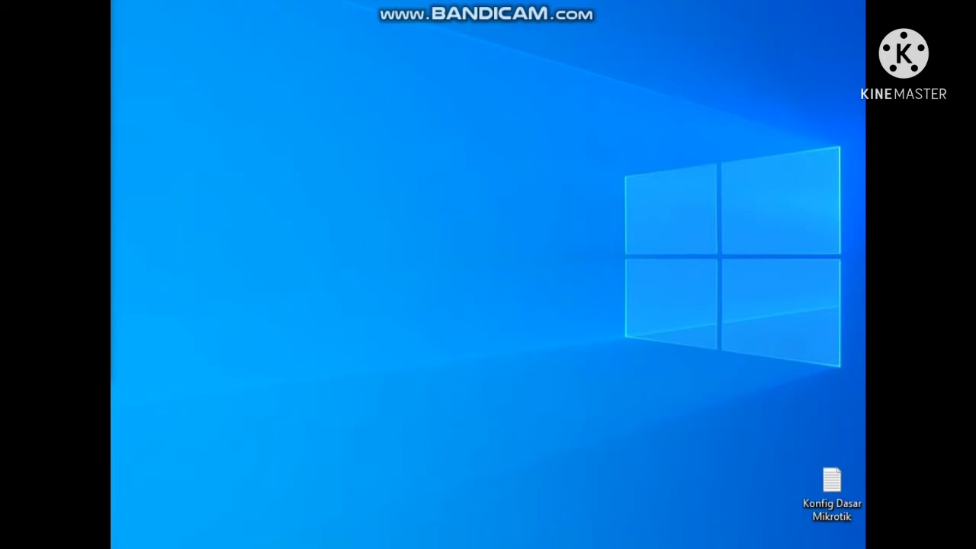
Open WinBox and connect to the MikroTik neighbor router with the admin login
mouse_move(674, 548)
click(675, 492)
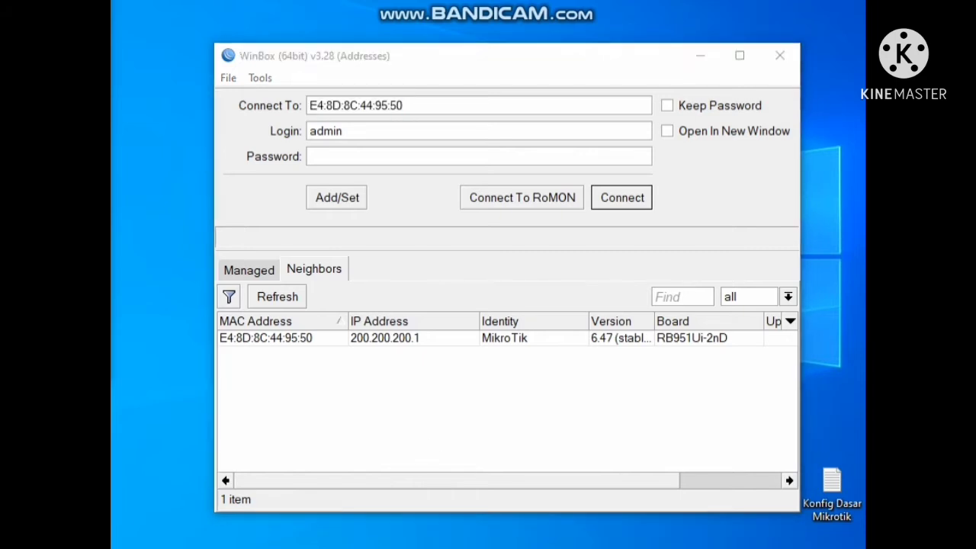
click(305, 344)
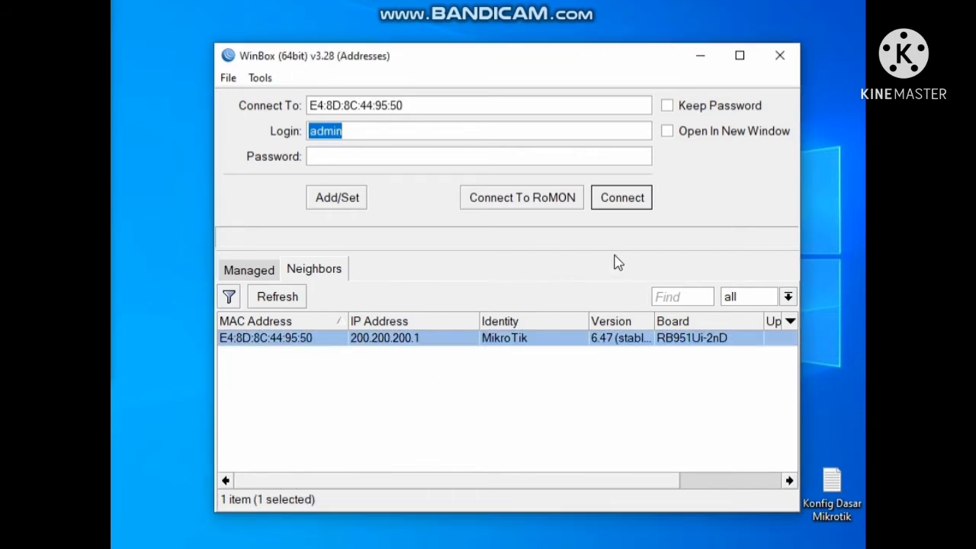
click(625, 200)
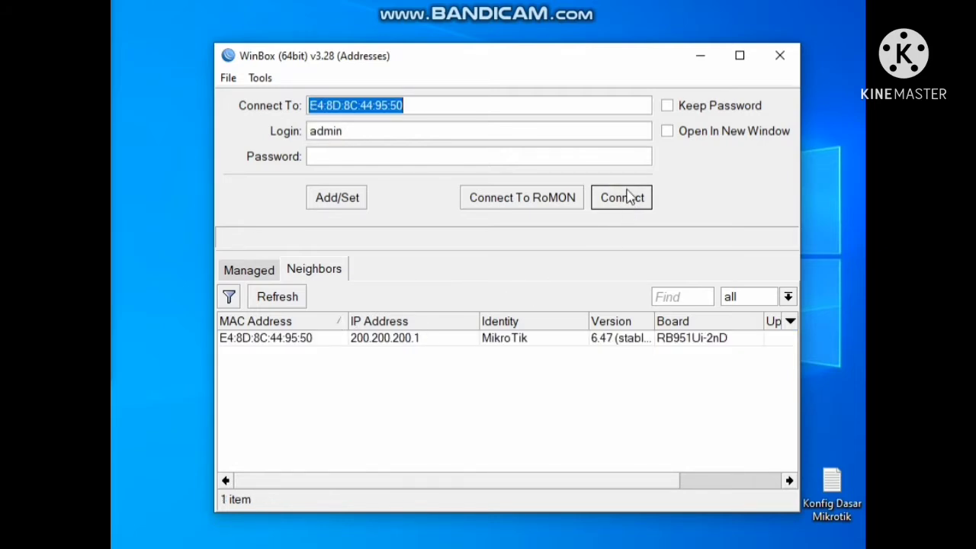
click(625, 200)
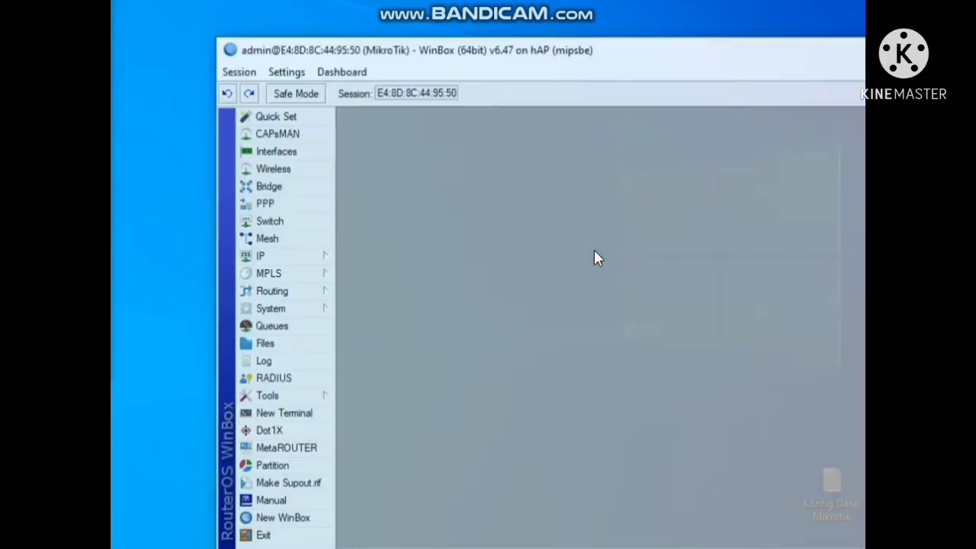
Review the configuration checklist notes, focusing on the wireless client (WLAN) section
drag(649, 57, 572, 28)
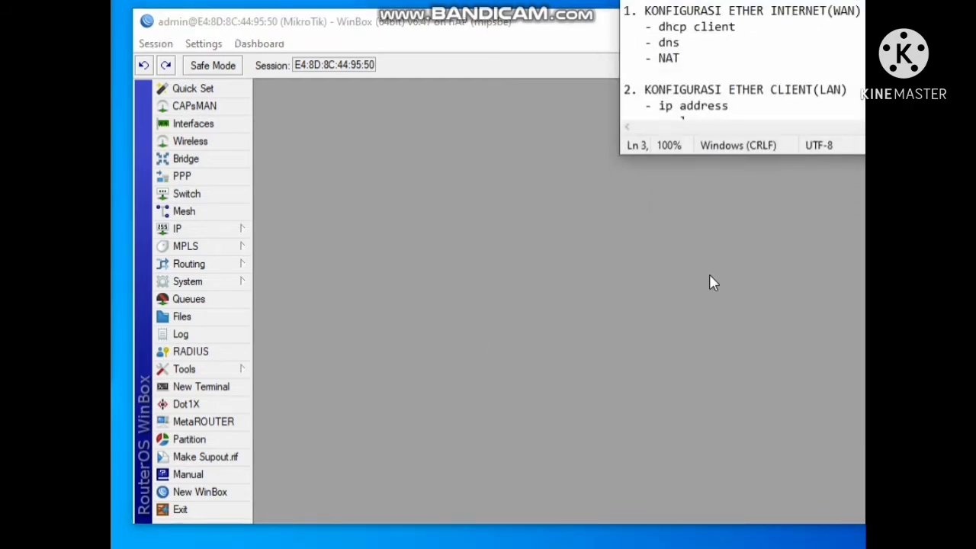
double_click(740, 158)
drag(738, 156, 753, 280)
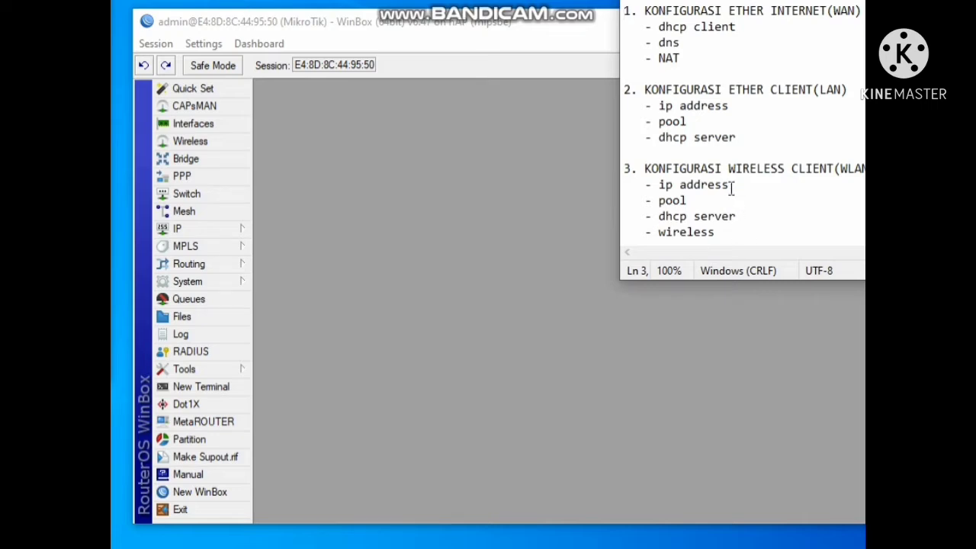
click(656, 77)
drag(658, 84, 671, 87)
click(736, 186)
click(717, 201)
click(746, 216)
drag(722, 232, 666, 231)
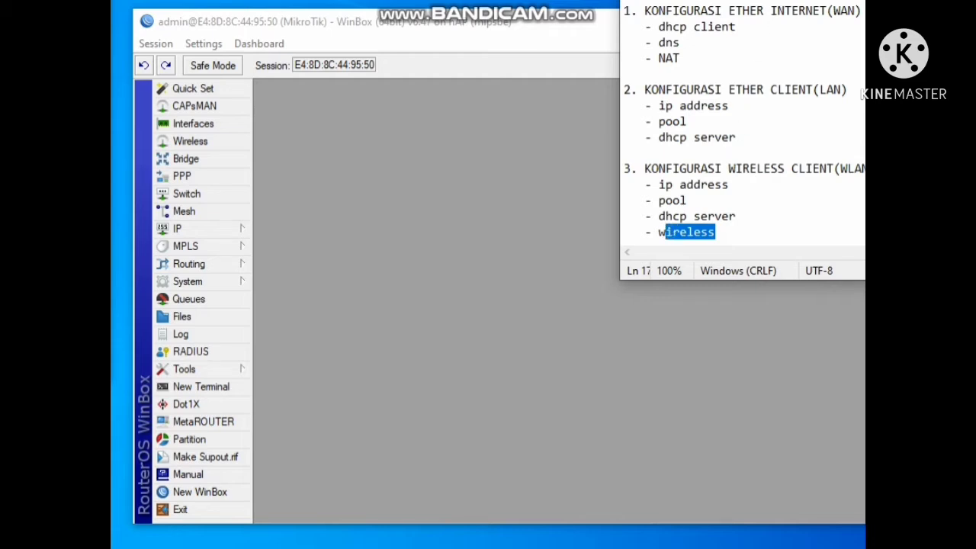
click(625, 328)
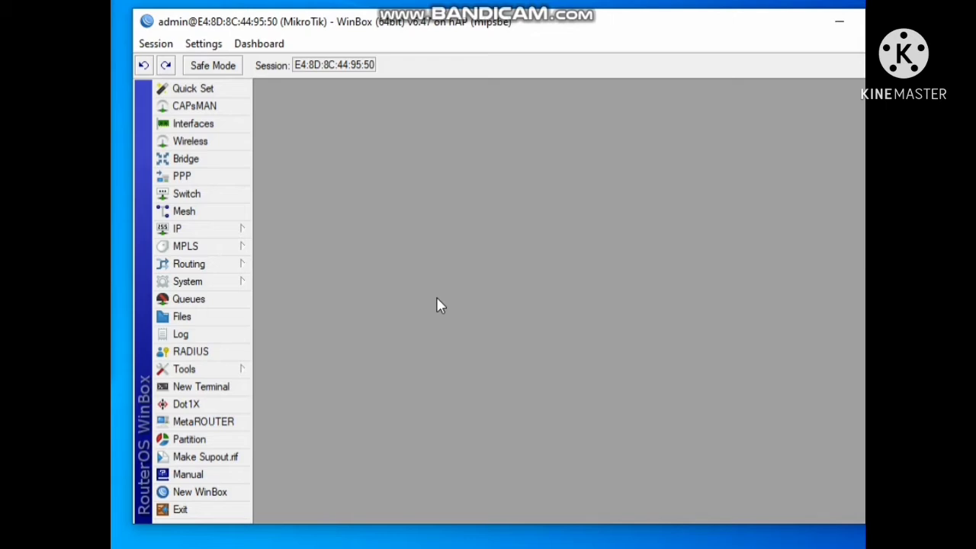
Open the router's IP address list
click(227, 234)
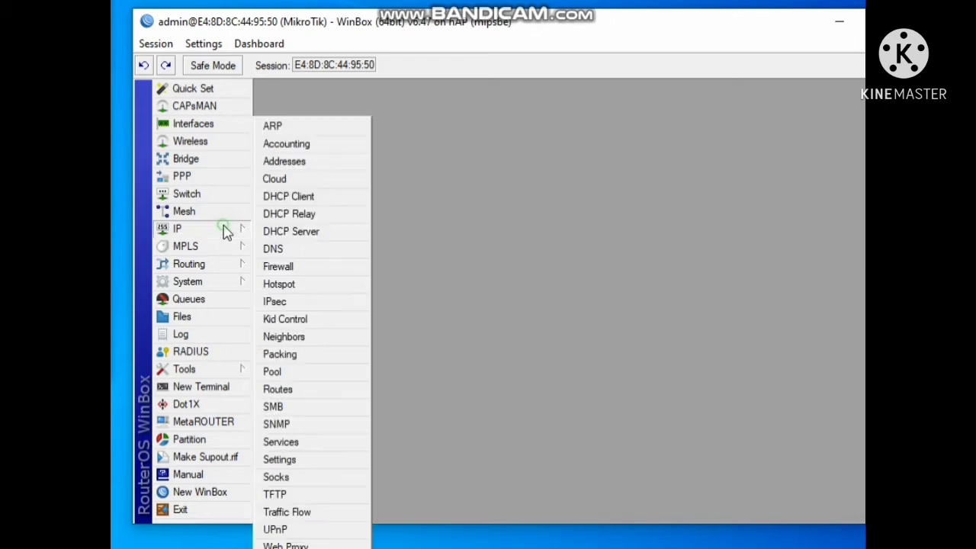
click(322, 162)
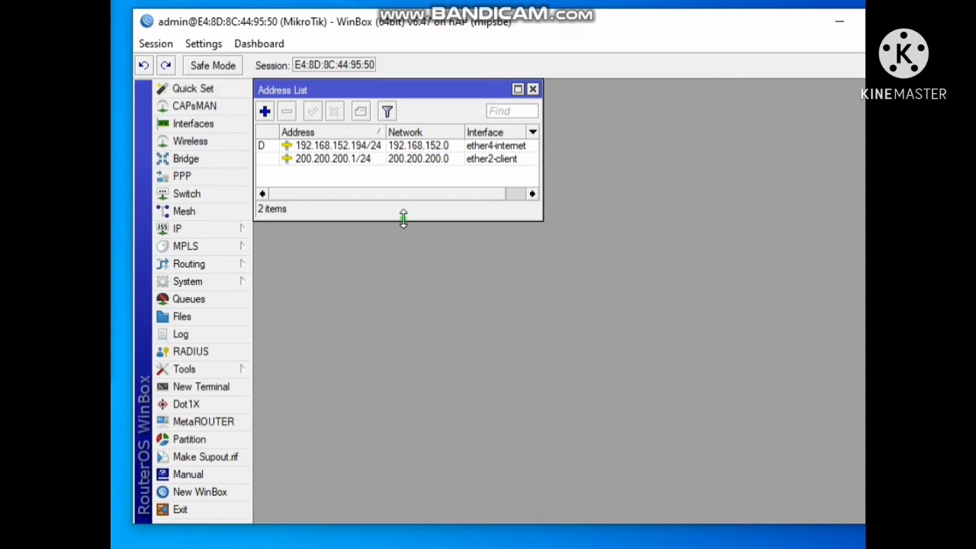
drag(404, 219, 403, 238)
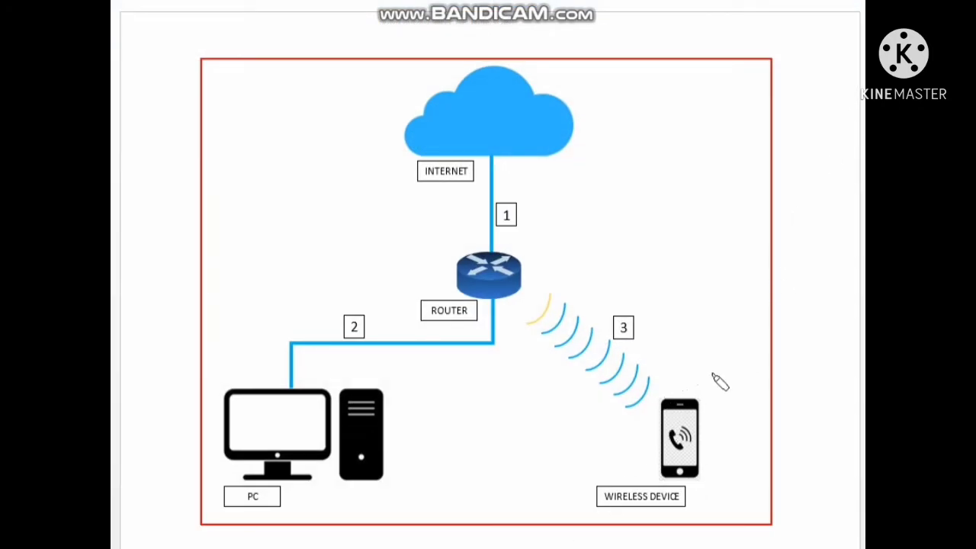
mouse_move(724, 376)
mouse_down()
mouse_move(694, 367)
mouse_move(672, 511)
mouse_move(728, 377)
mouse_up()
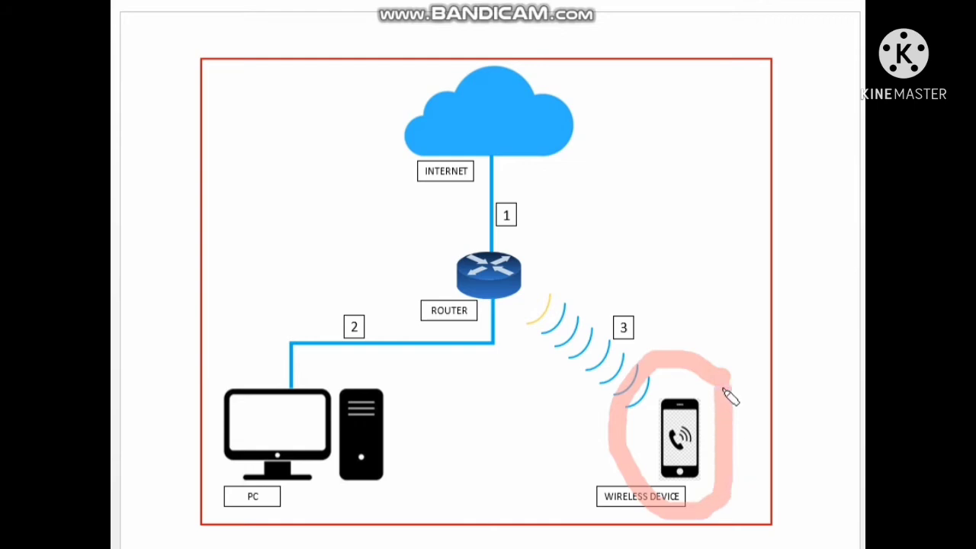
mouse_move(523, 287)
mouse_down()
mouse_move(539, 303)
mouse_move(530, 299)
mouse_up()
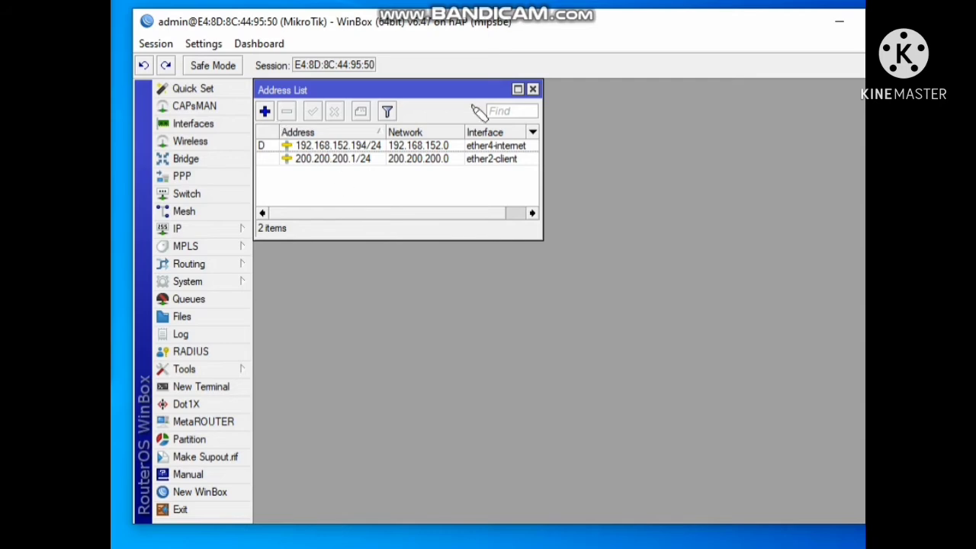
Start a new IP address entry and set its interface to wlan1
double_click(264, 112)
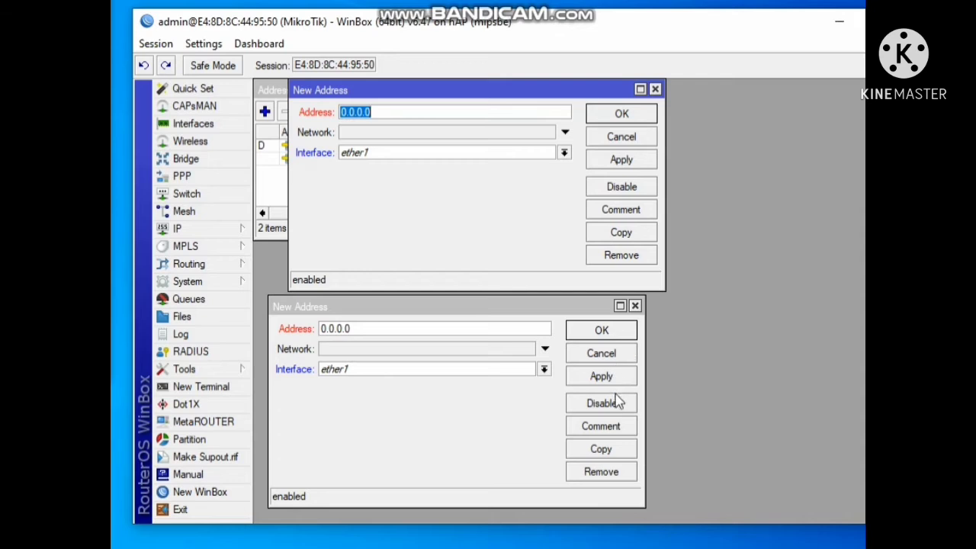
click(635, 306)
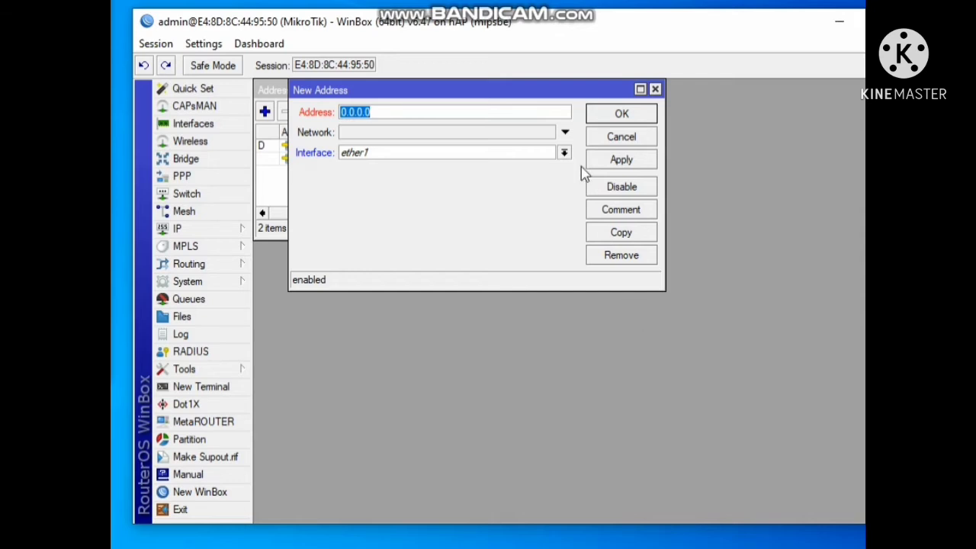
drag(581, 87, 704, 149)
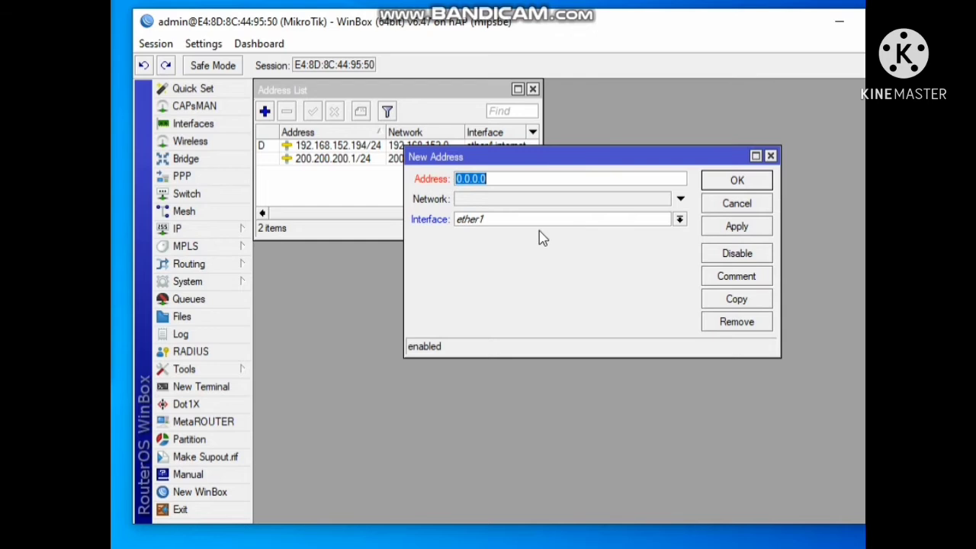
click(605, 220)
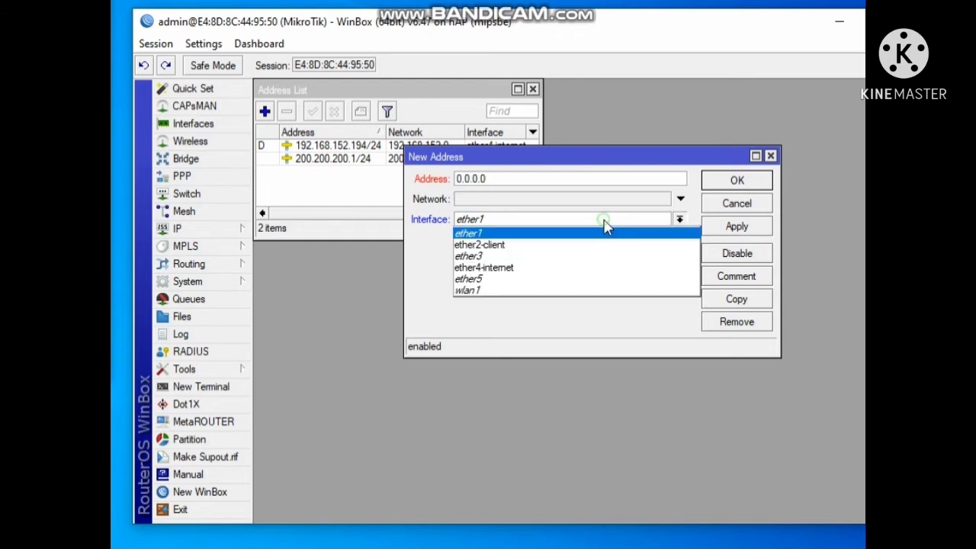
click(554, 296)
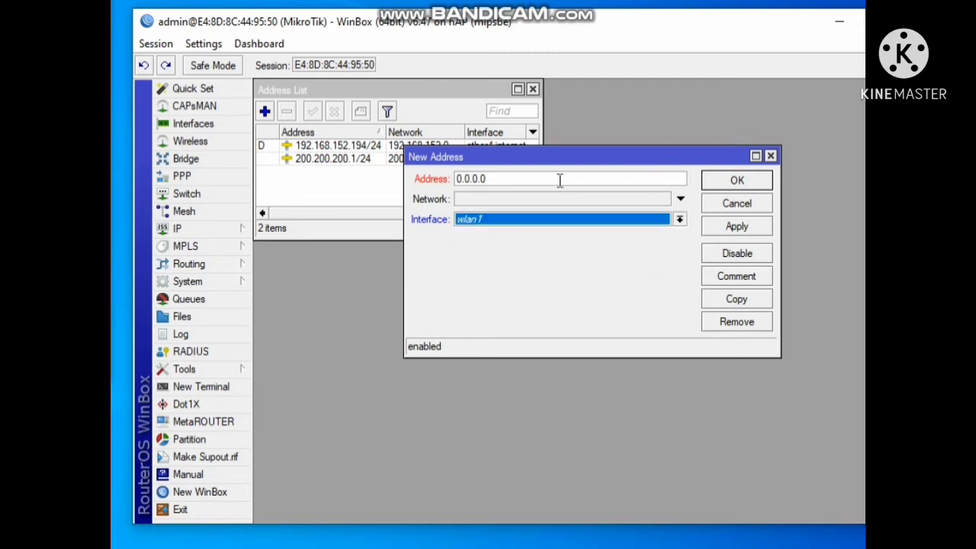
Enter the address 210.210.210.1/24 for the wlan1 entry, apply and save it
click(496, 178)
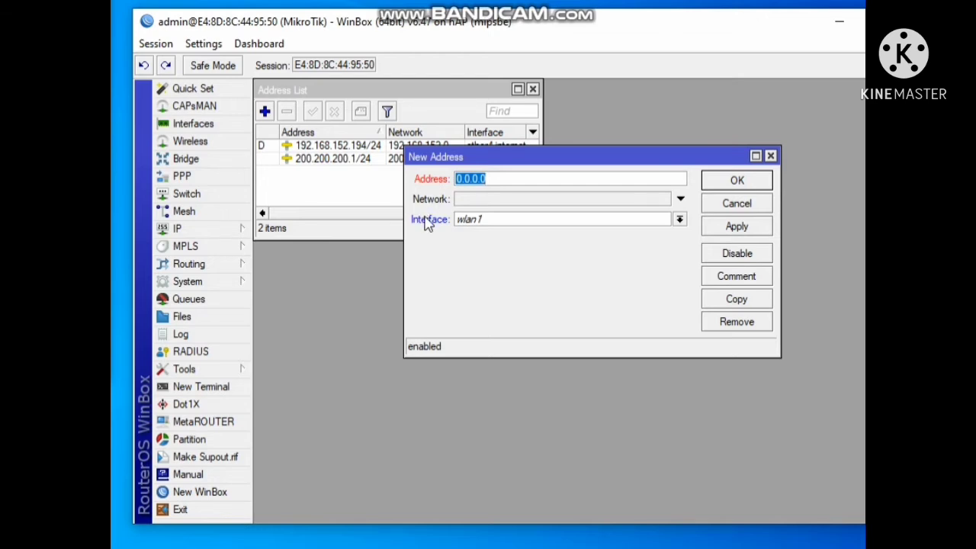
drag(505, 158, 514, 195)
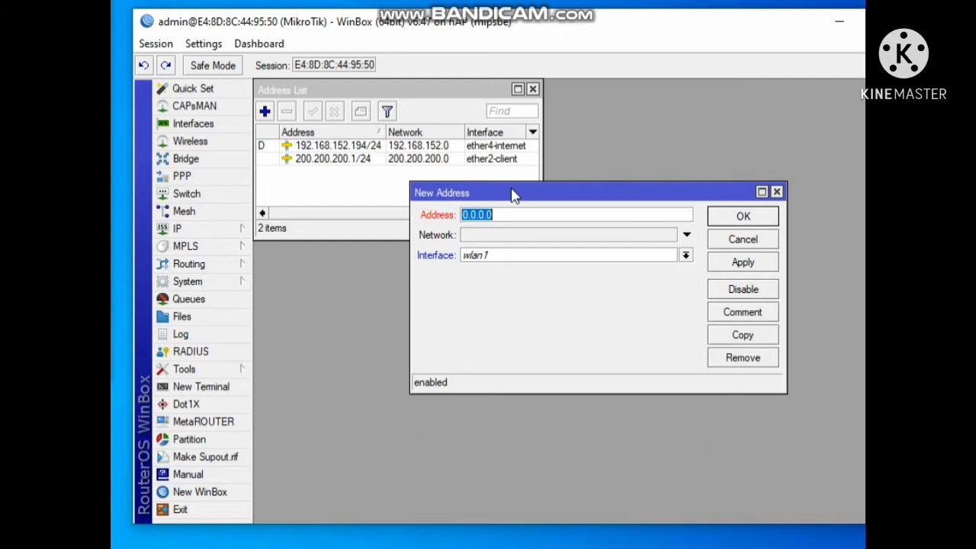
text(210.210.210.1/)
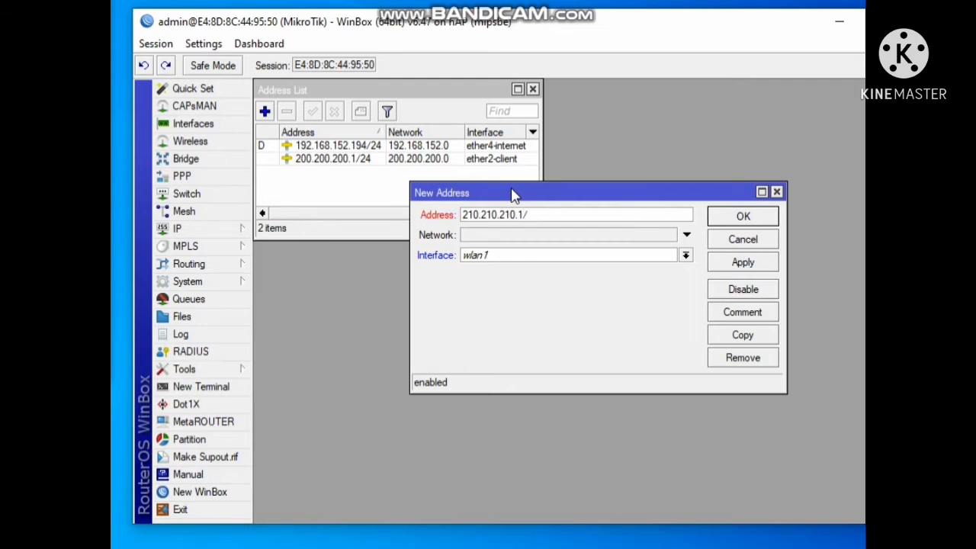
text(24)
click(743, 263)
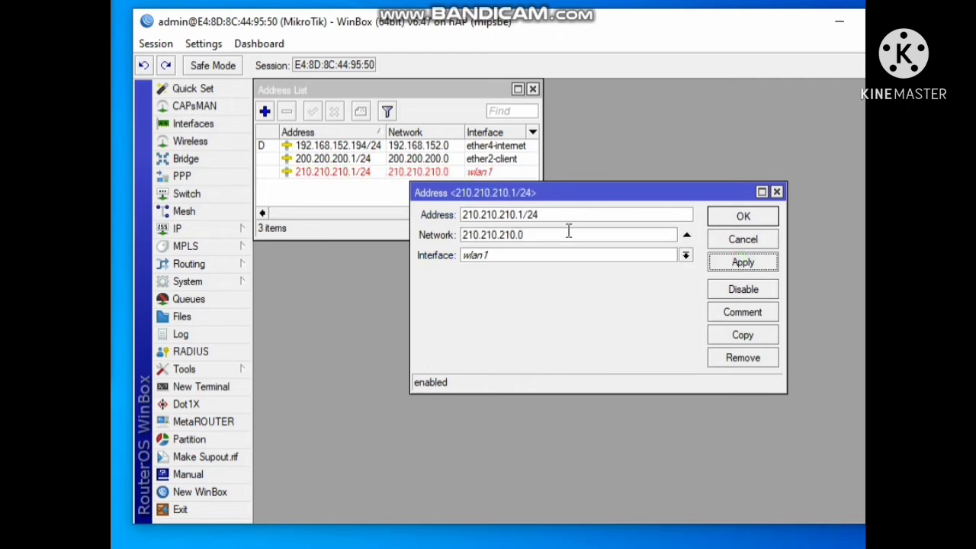
click(745, 217)
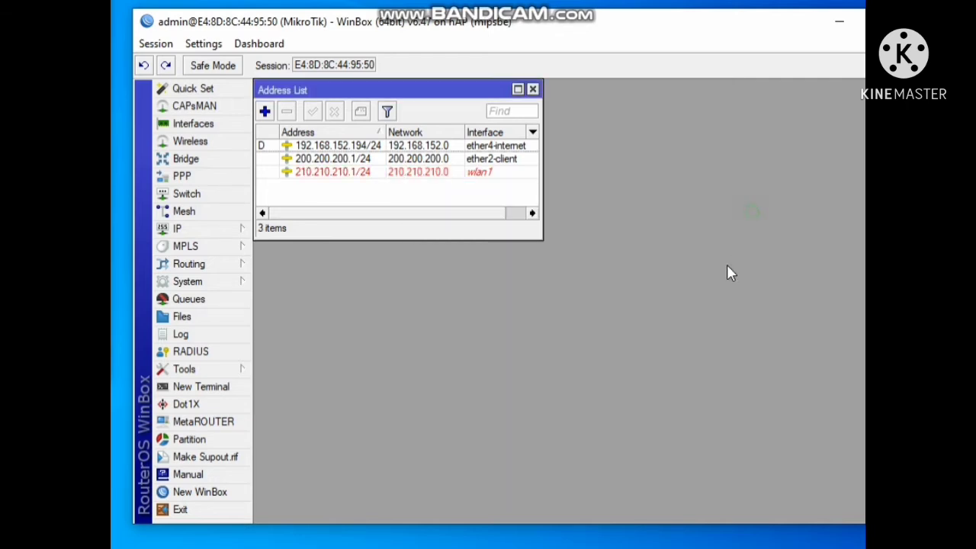
Check the configuration checklist notes for the next wireless client item, the pool
click(418, 173)
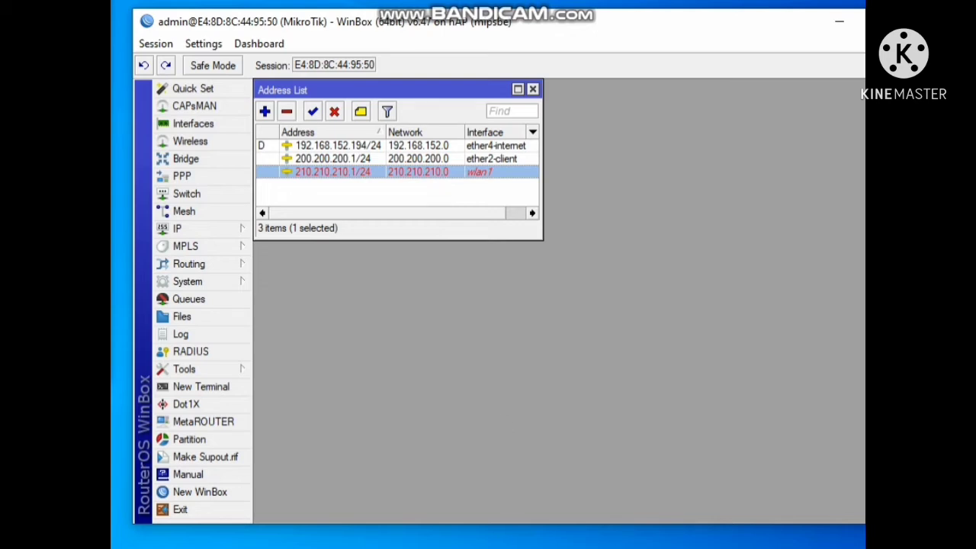
click(503, 487)
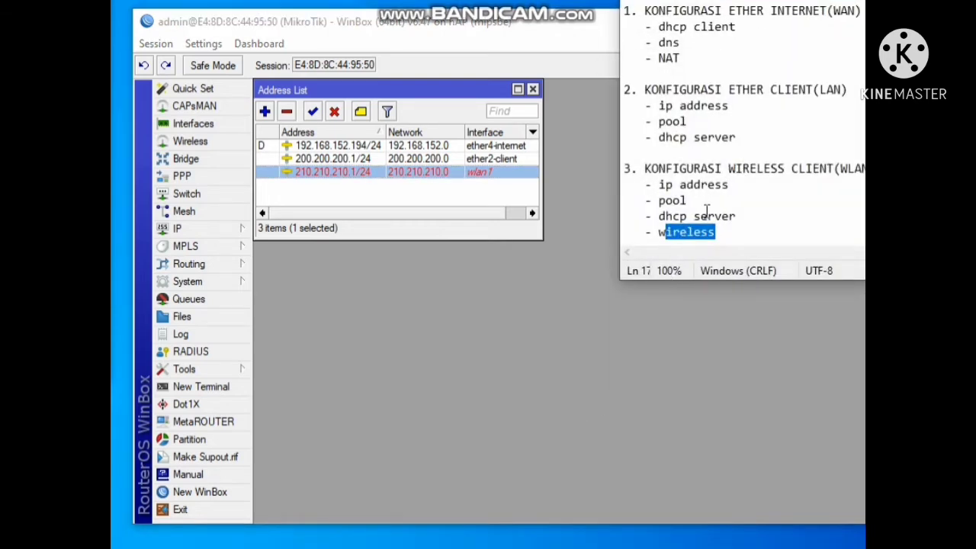
drag(705, 202, 640, 216)
click(662, 203)
drag(694, 202, 666, 200)
click(776, 1)
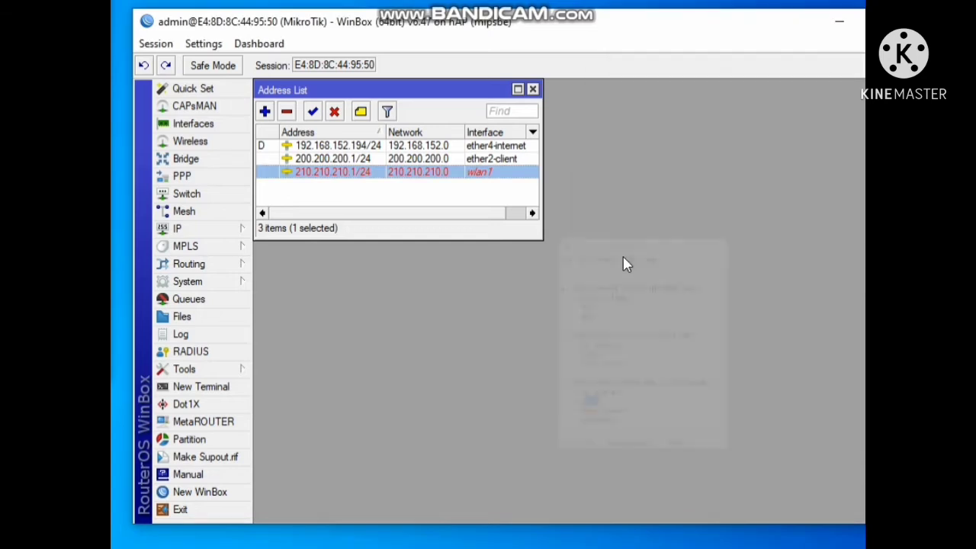
Open the IP Pool list
click(214, 229)
click(302, 372)
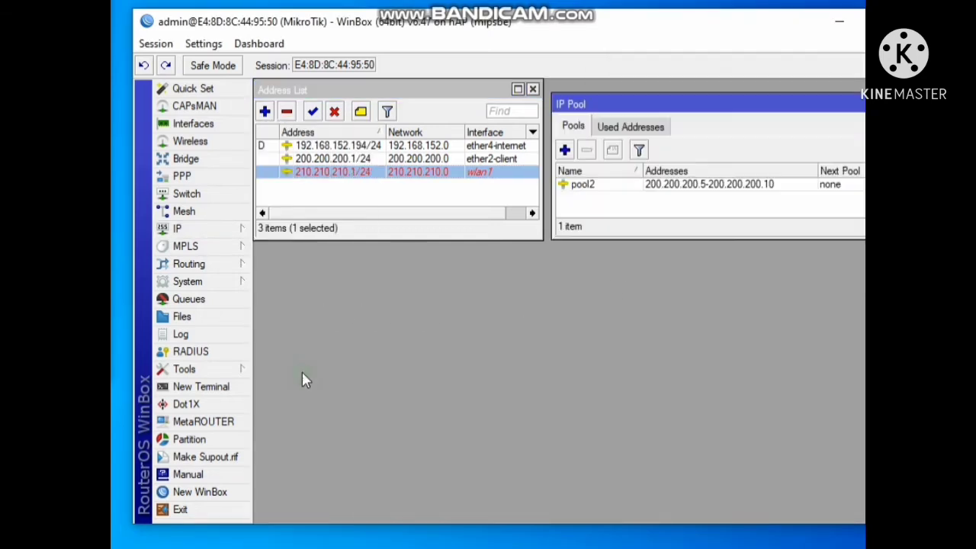
click(591, 188)
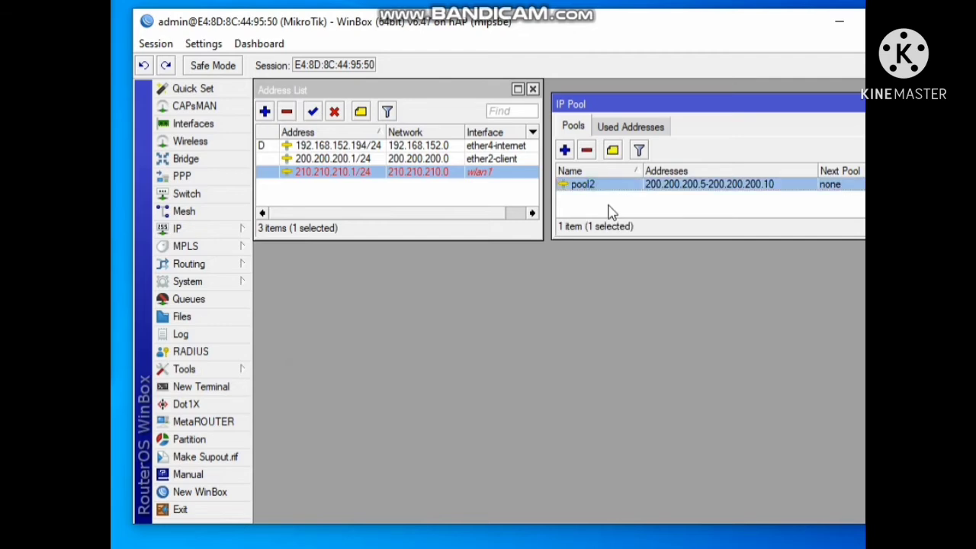
Create a new IP pool and name it pool-wlan
click(564, 151)
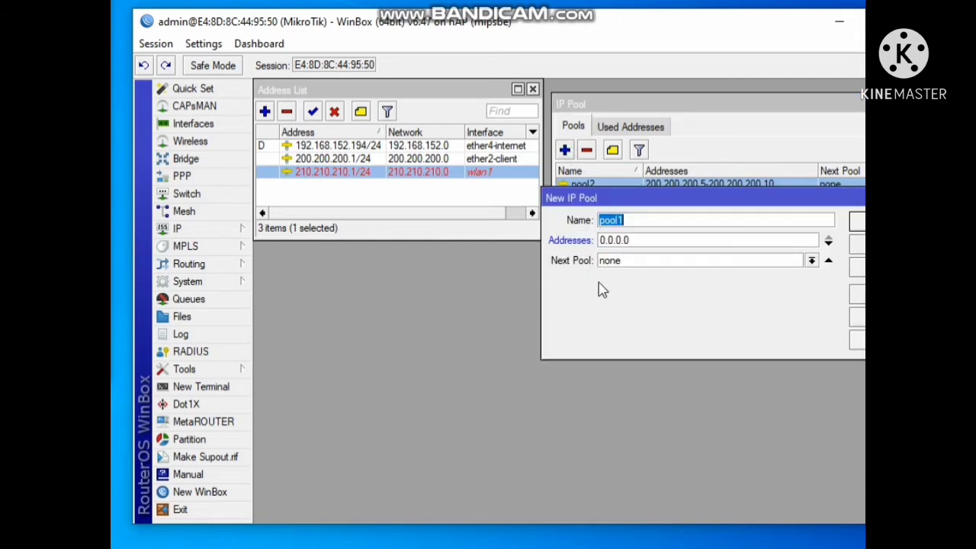
drag(631, 204, 485, 288)
click(487, 304)
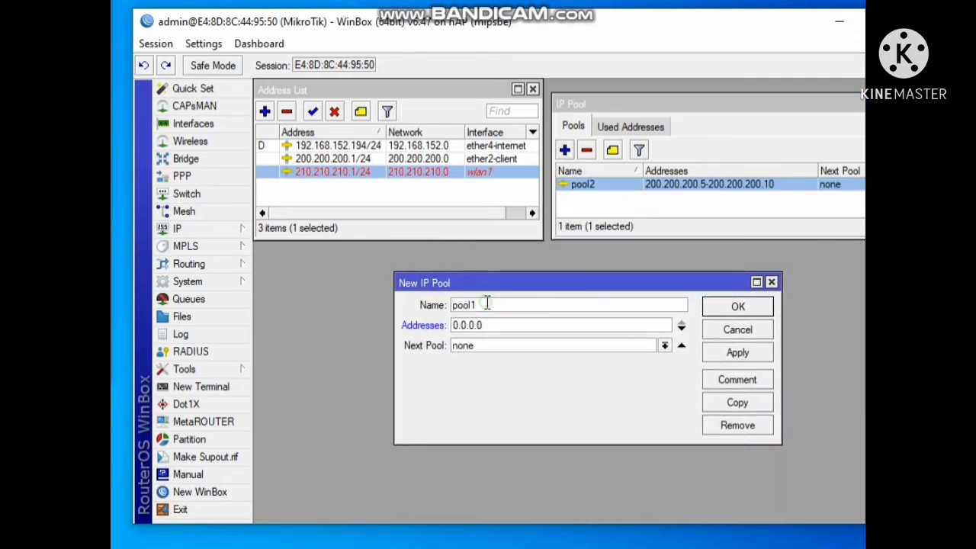
key(BackSpace)
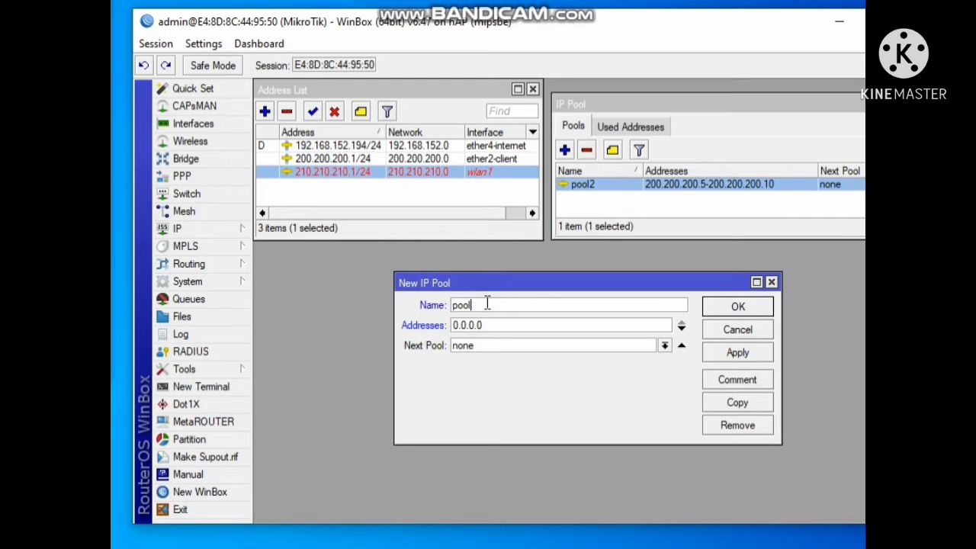
text(w)
text(la)
text(n)
text(-)
drag(501, 325, 436, 326)
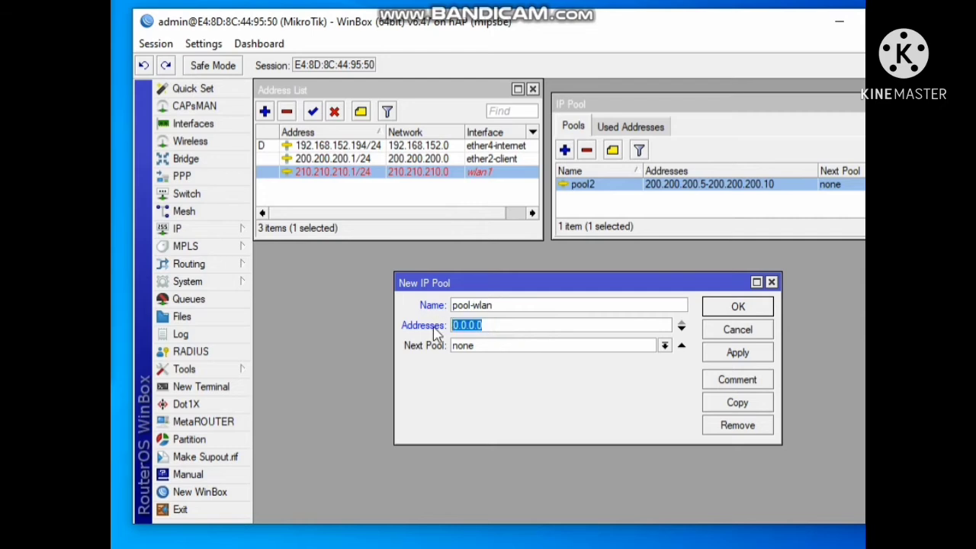
Open the wlan1 address entry and copy its 210.210.210.1 address prefix
click(344, 192)
click(340, 172)
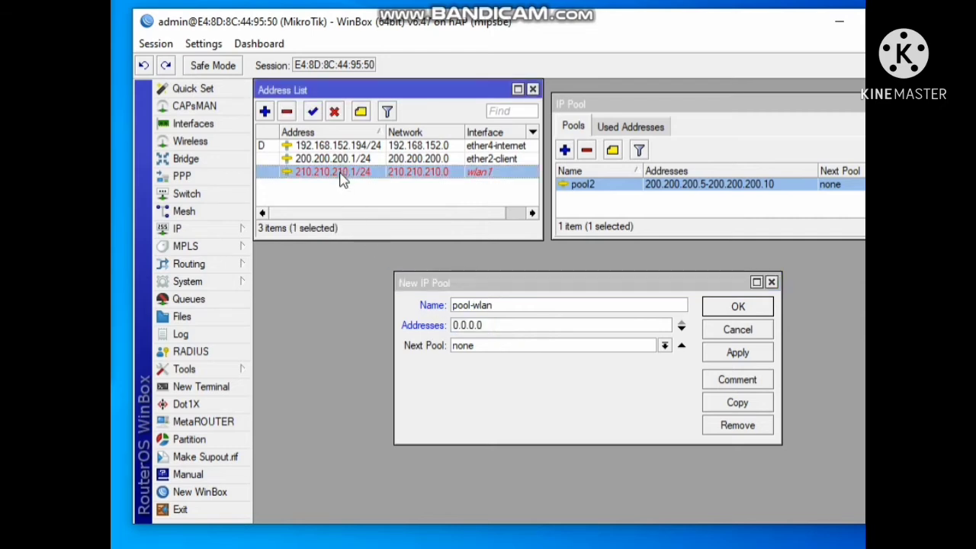
click(339, 159)
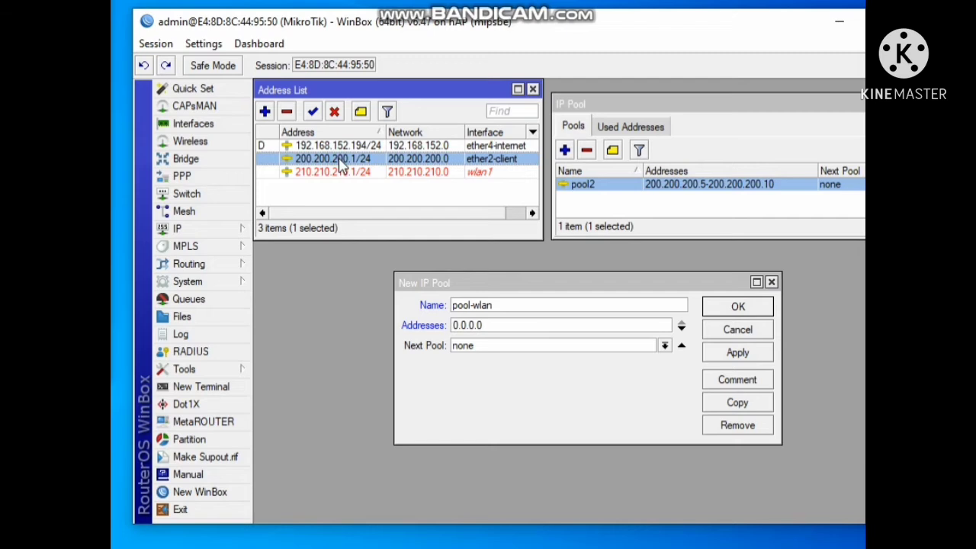
mouse_move(340, 166)
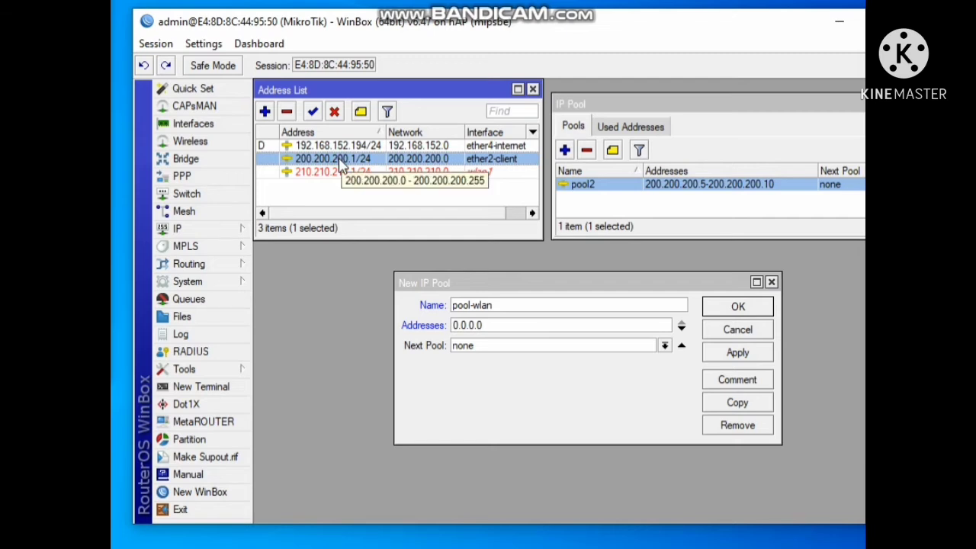
click(340, 173)
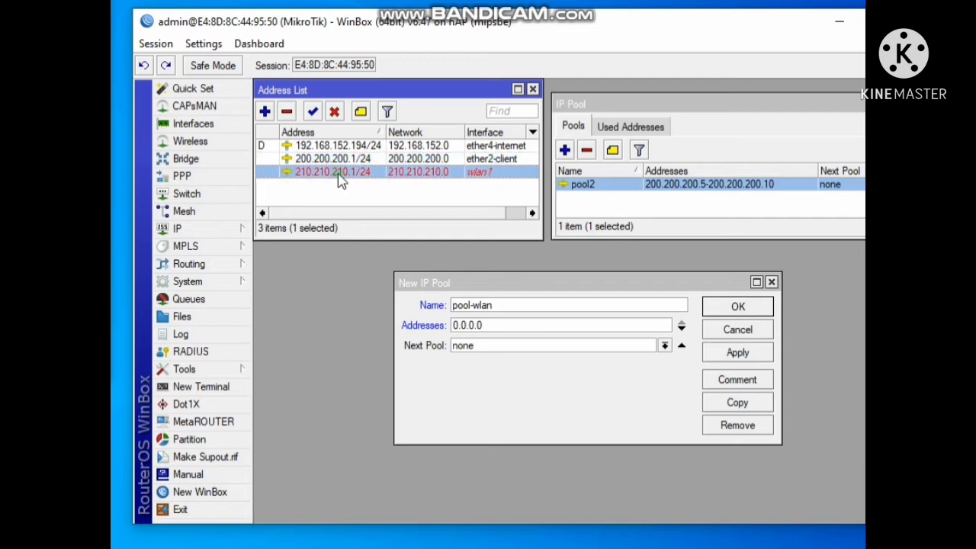
double_click(338, 173)
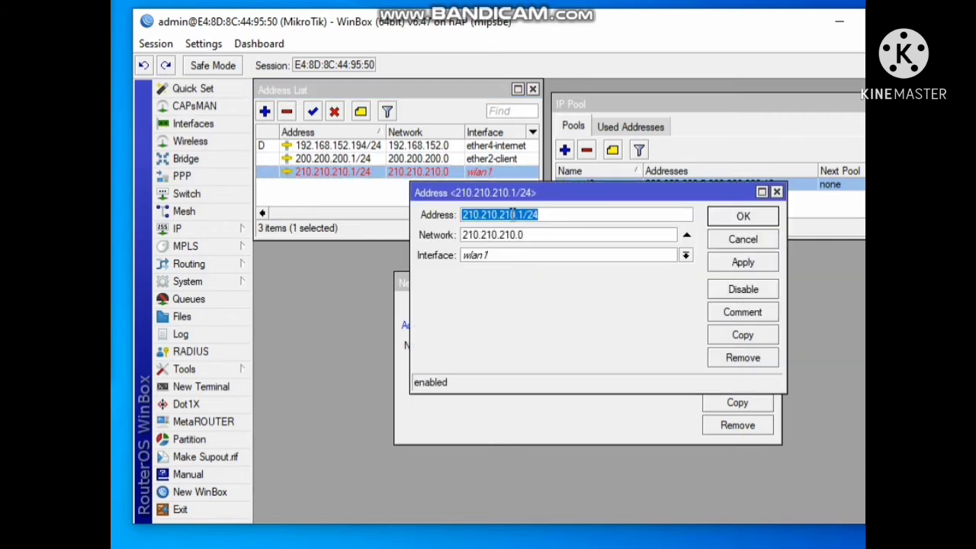
drag(521, 202, 374, 297)
drag(678, 284, 758, 277)
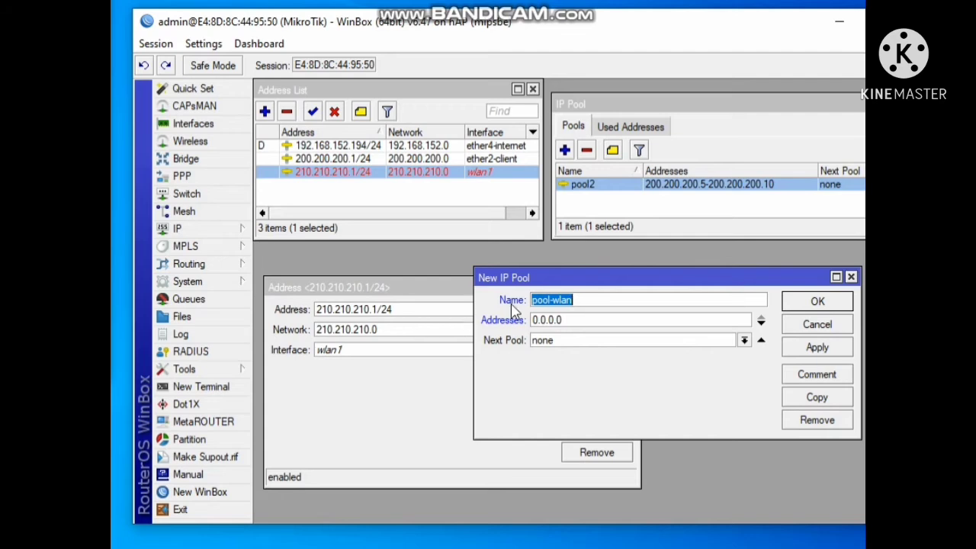
click(379, 310)
drag(379, 310, 301, 305)
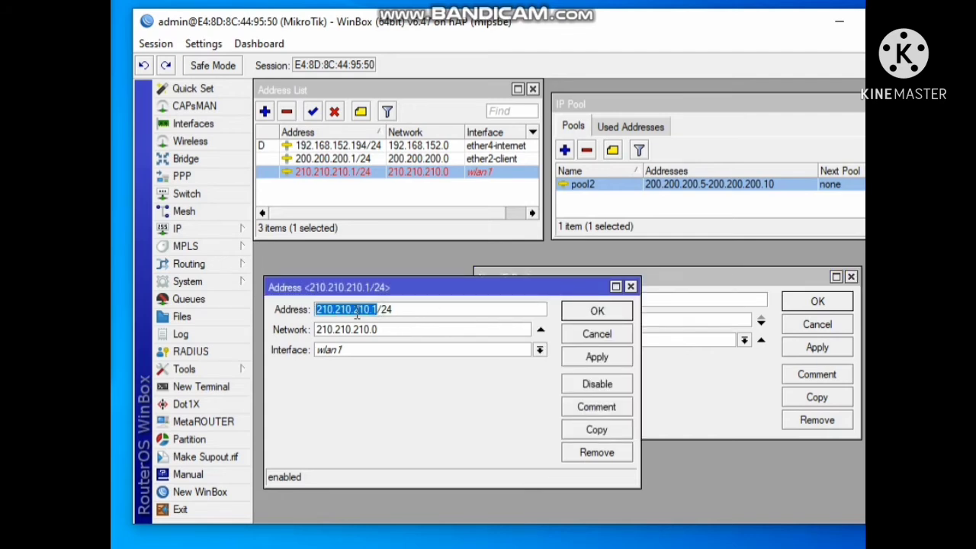
right_click(356, 313)
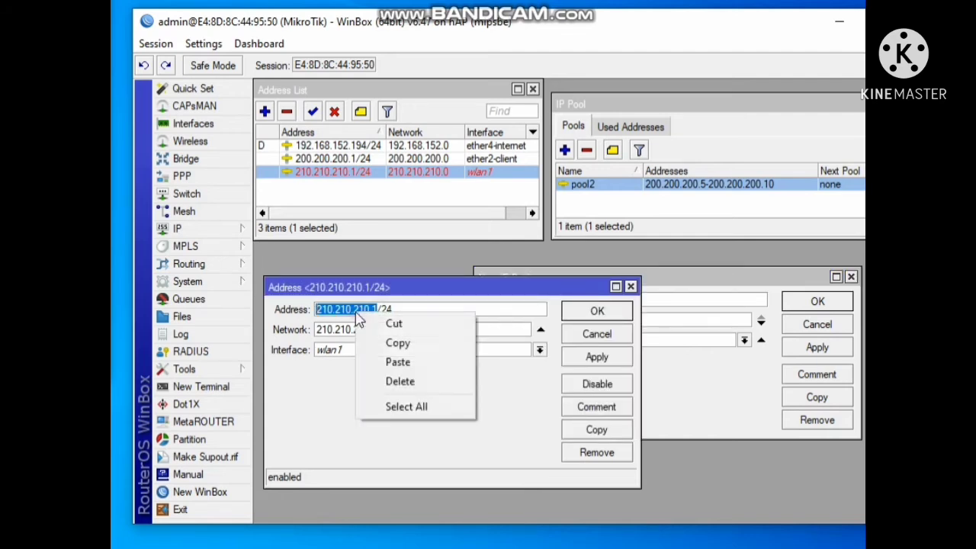
click(384, 345)
Set the pool-wlan address range to 210.210.210.5-210.210.210.20, then apply and save the pool
click(672, 303)
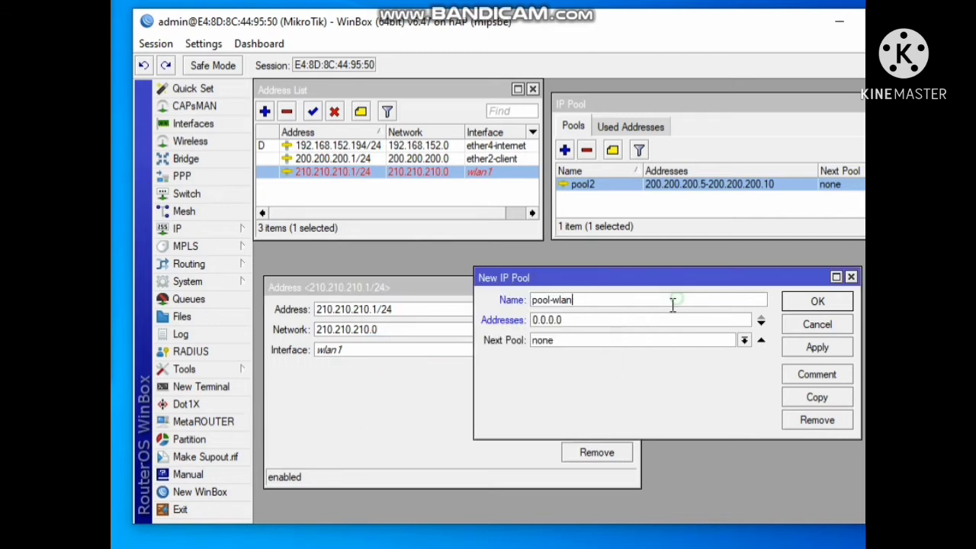
double_click(613, 321)
right_click(547, 323)
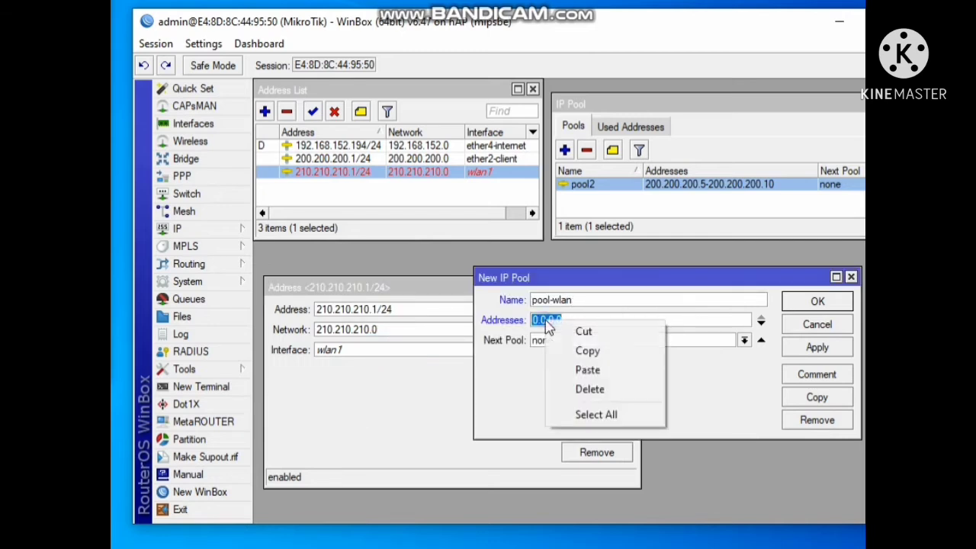
click(580, 370)
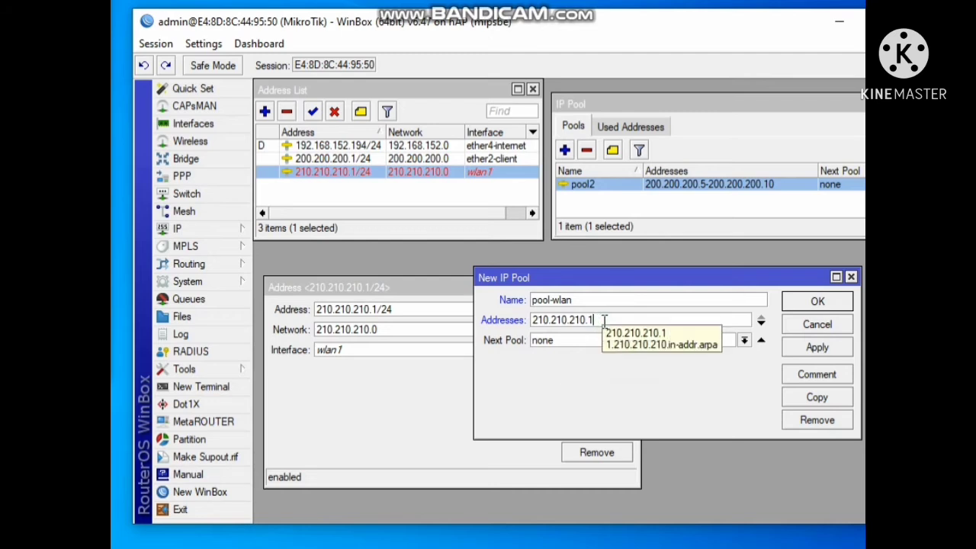
key(BackSpace)
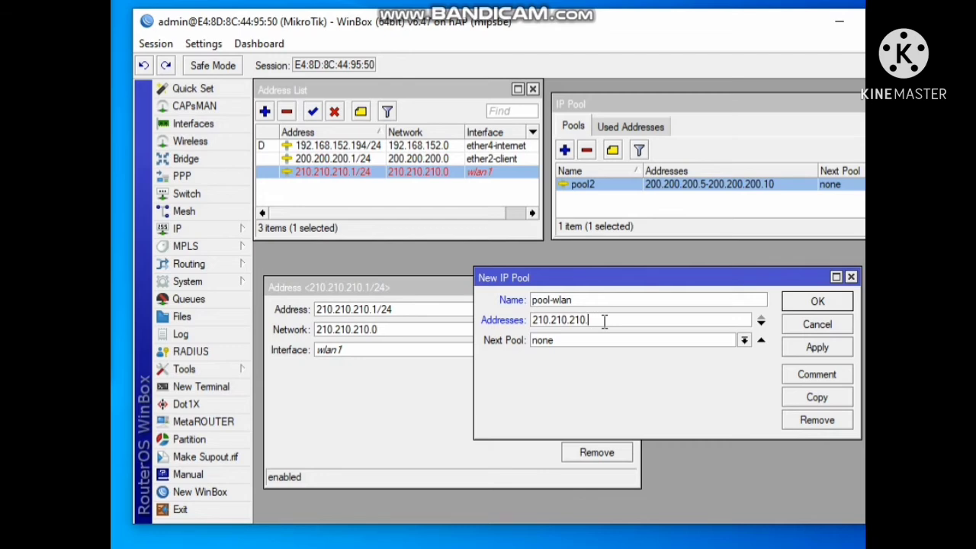
text(5-)
key(ctrl+v)
key(BackSpace)
text(20)
double_click(592, 320)
drag(672, 319, 650, 319)
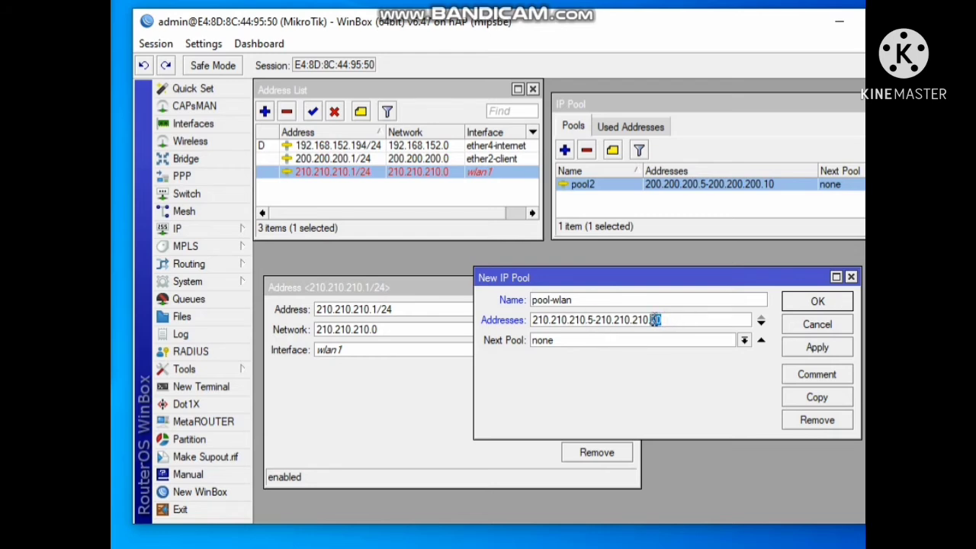
click(816, 348)
click(817, 301)
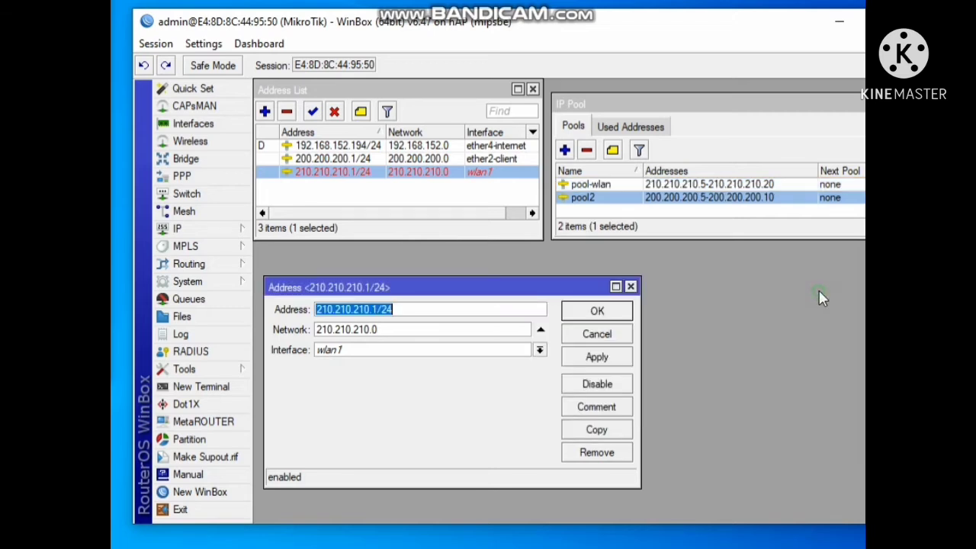
Review the new pool entries in the pool list and close the IP Pool window
click(685, 186)
click(689, 196)
click(688, 187)
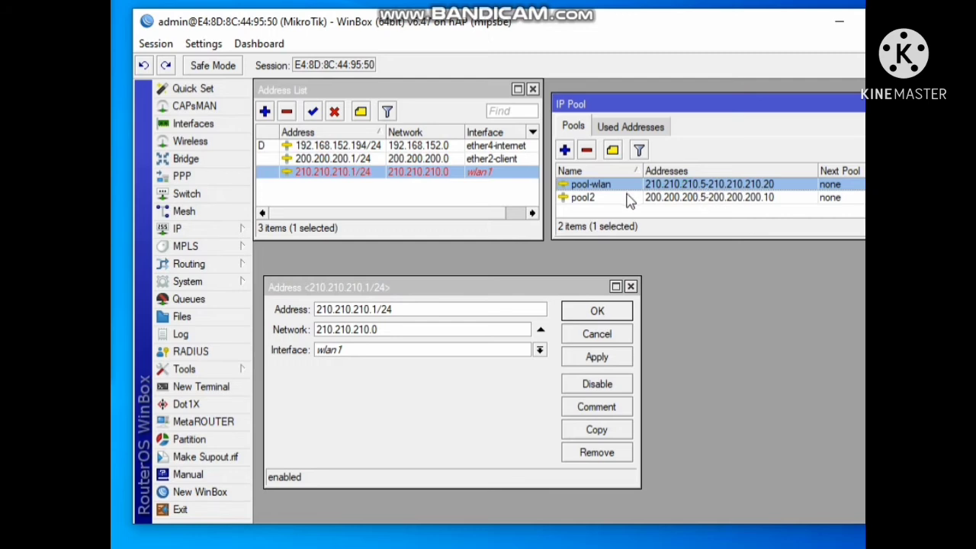
click(654, 198)
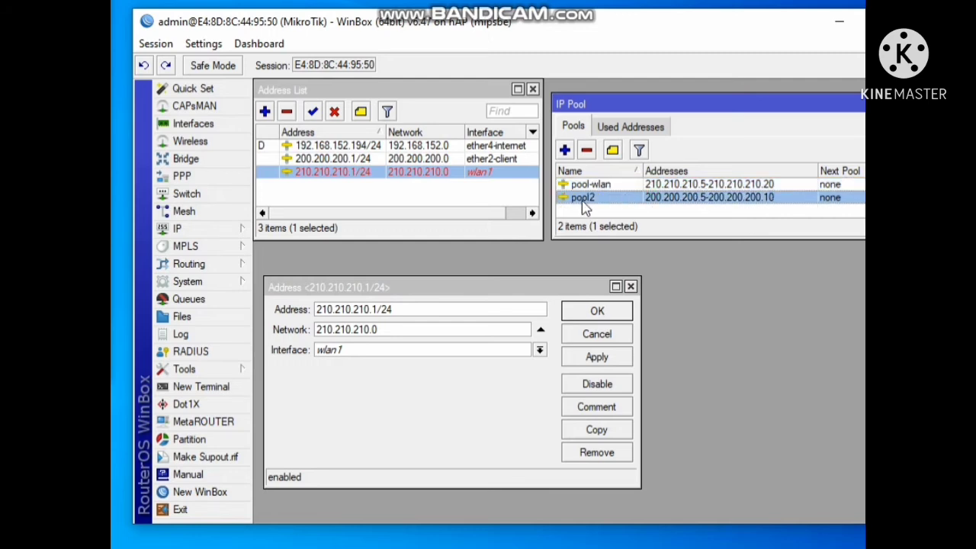
click(668, 185)
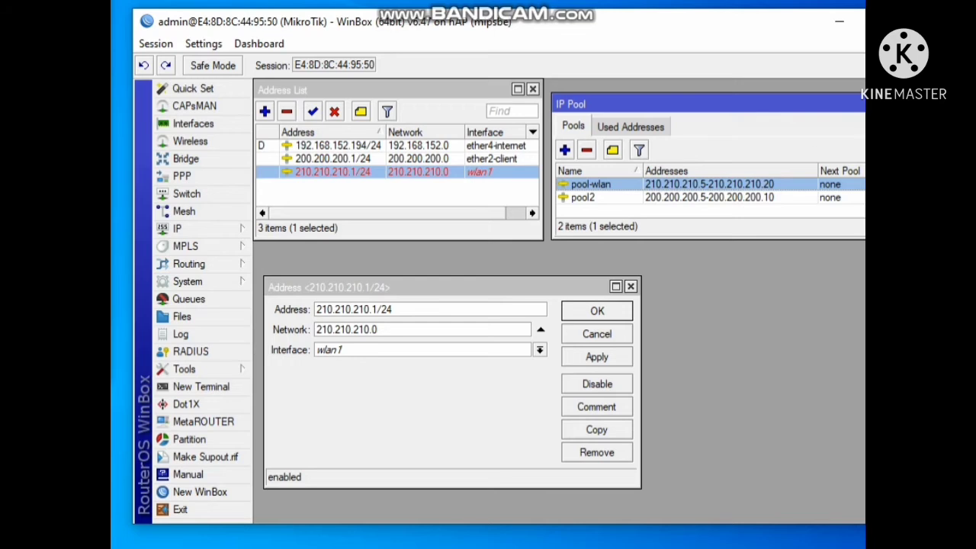
click(900, 104)
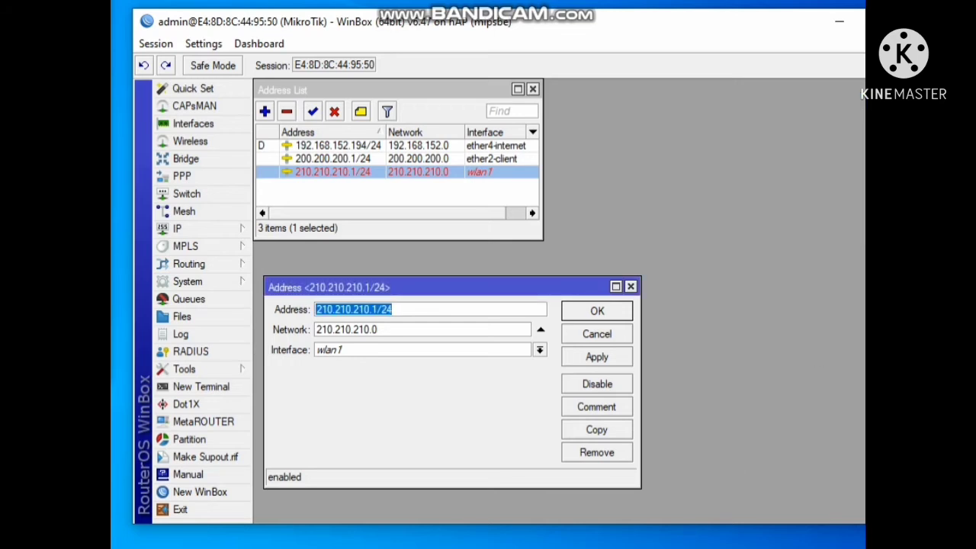
Check the configuration checklist notes for the next wireless client item, the DHCP server
key(alt+Tab)
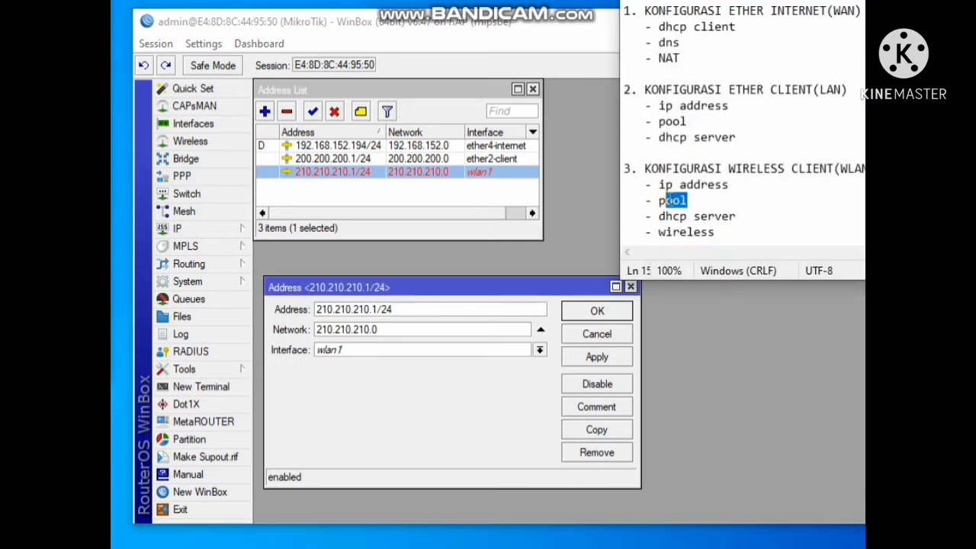
click(737, 219)
drag(736, 219, 658, 216)
key(alt+Tab)
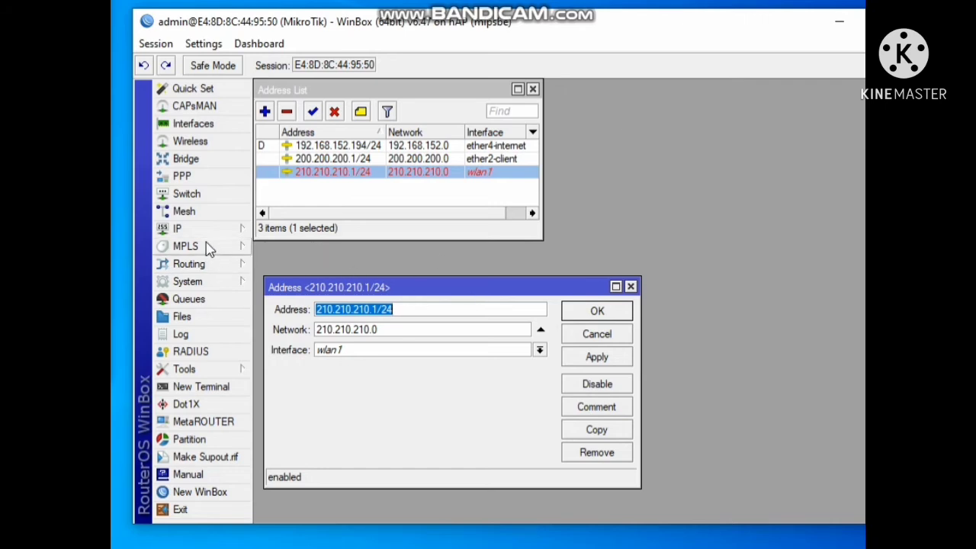
Open the DHCP Server list and start a new DHCP server named server-wlan
click(236, 229)
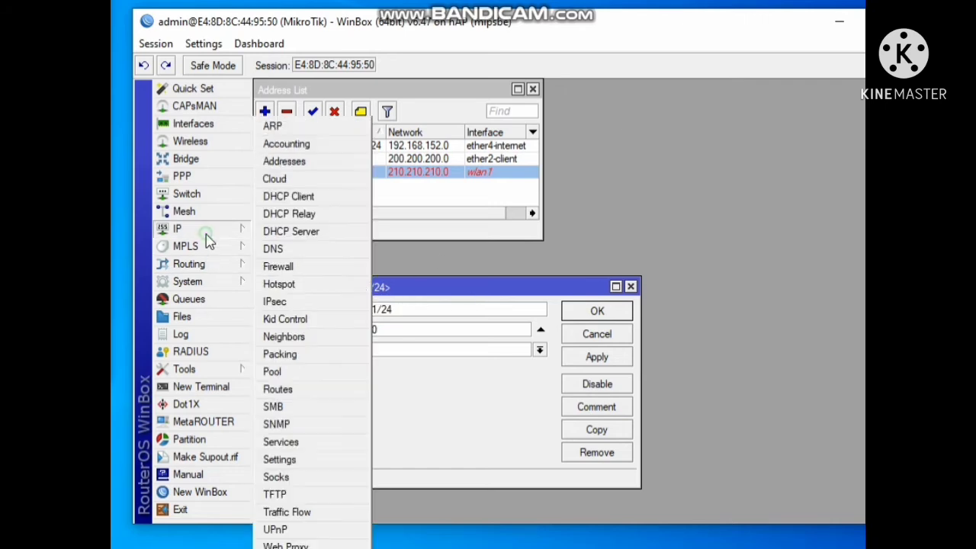
click(306, 231)
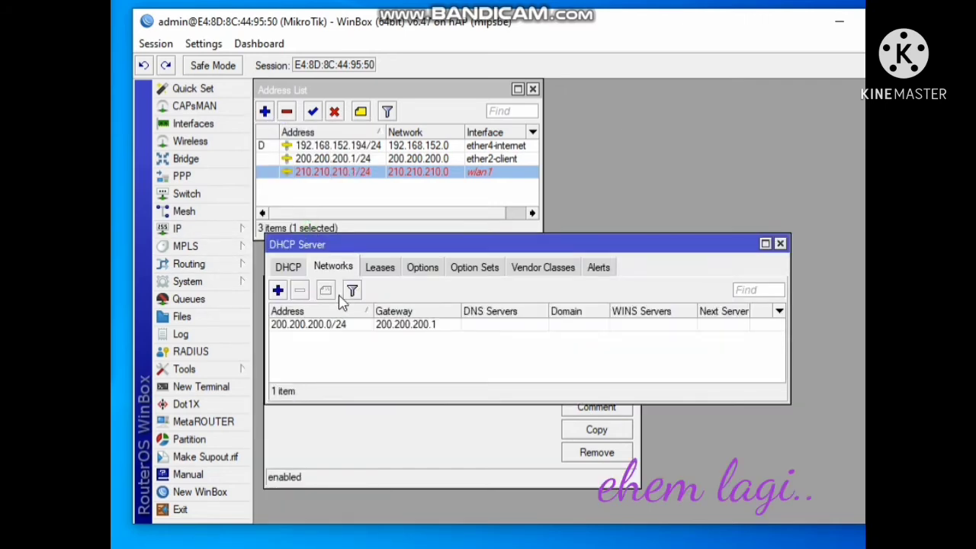
click(290, 269)
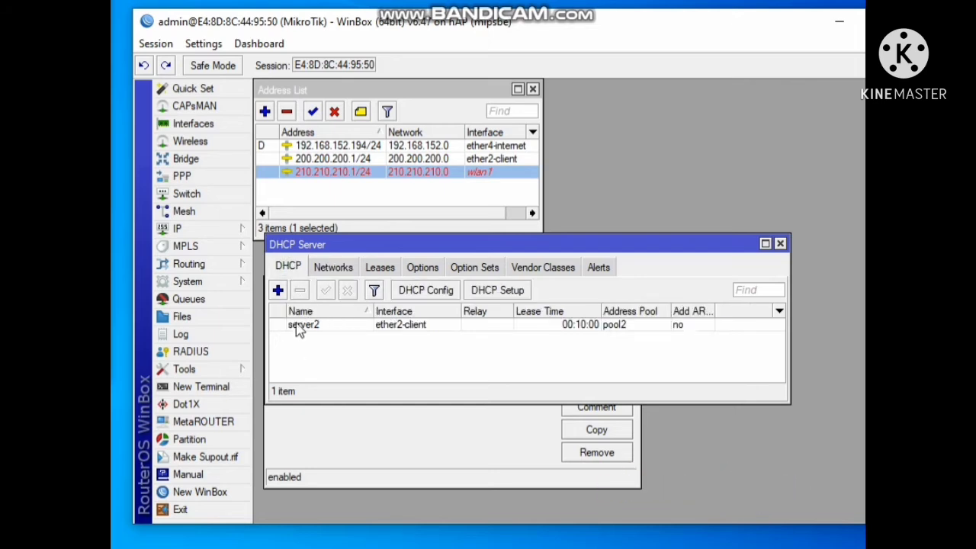
click(278, 290)
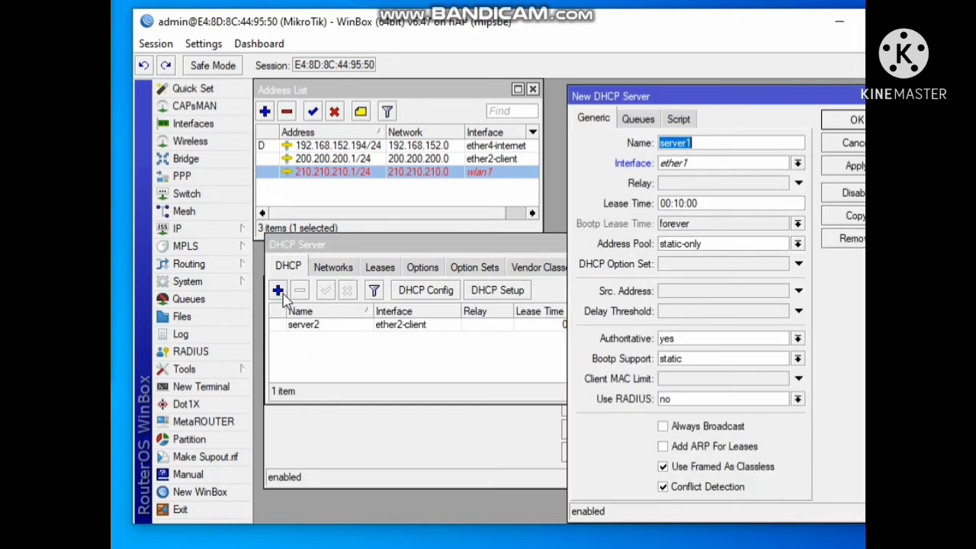
click(707, 145)
key(BackSpace)
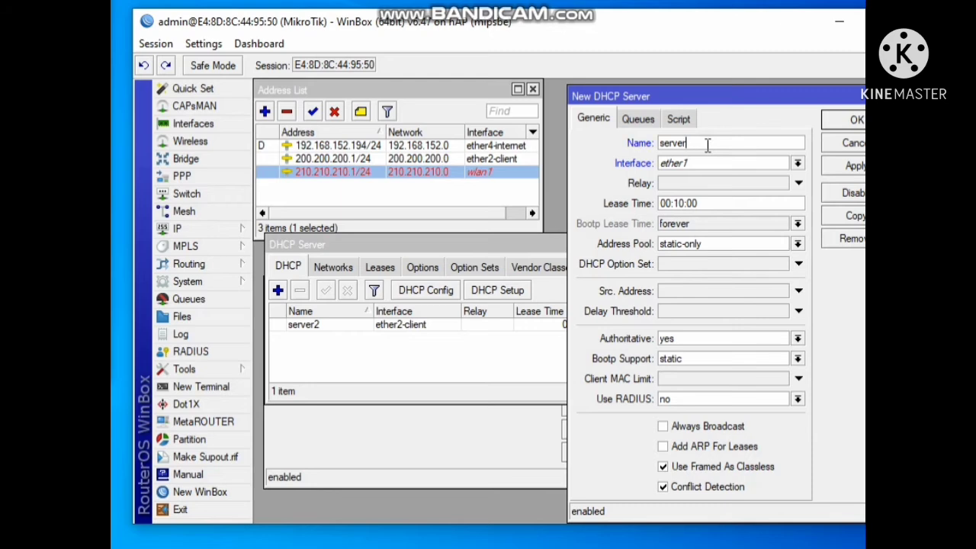
text(-wlan)
Set the new DHCP server's interface to wlan1 and address pool to pool-wlan, then apply and save it
click(743, 167)
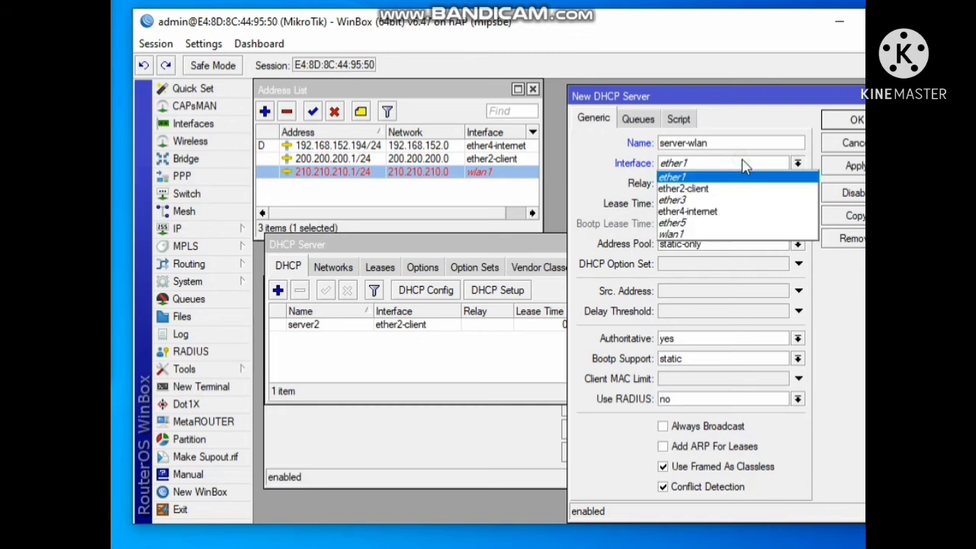
click(688, 234)
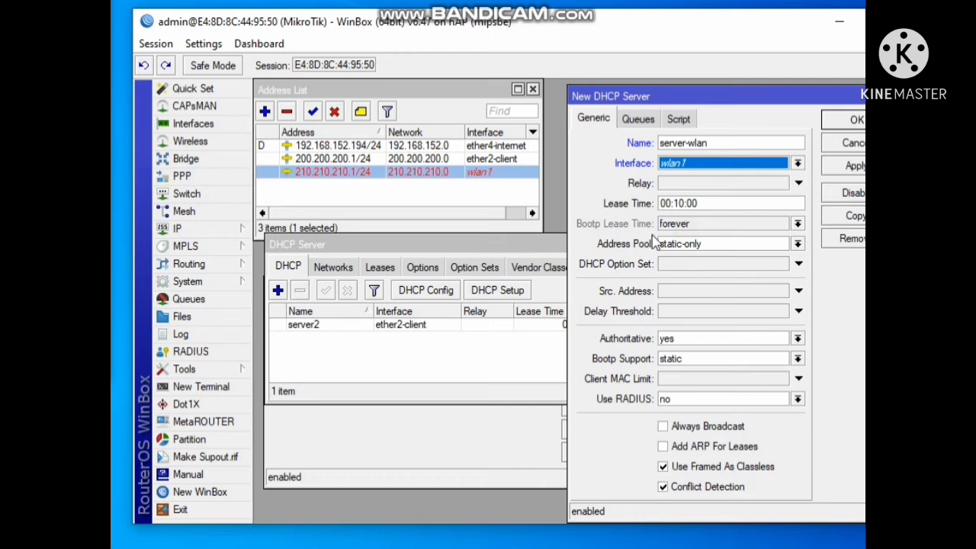
click(732, 244)
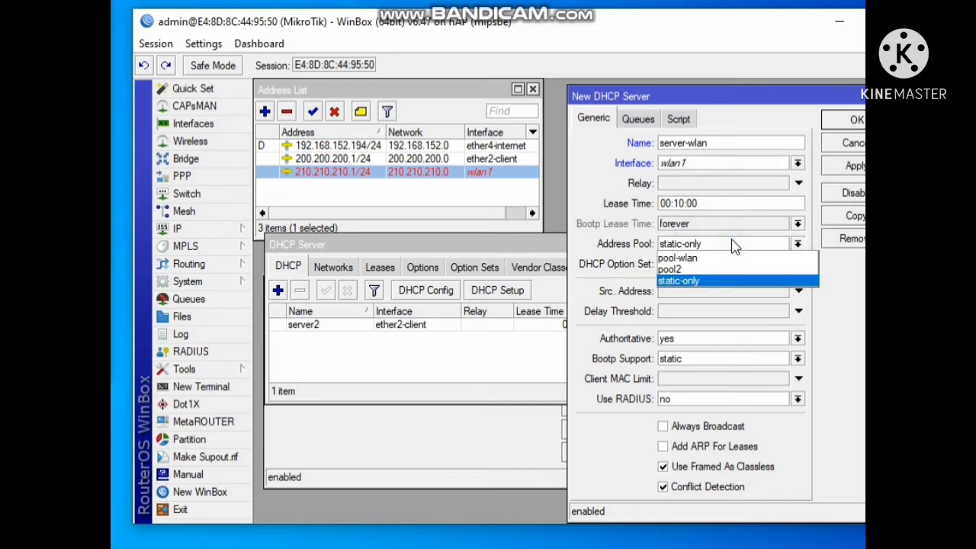
click(697, 259)
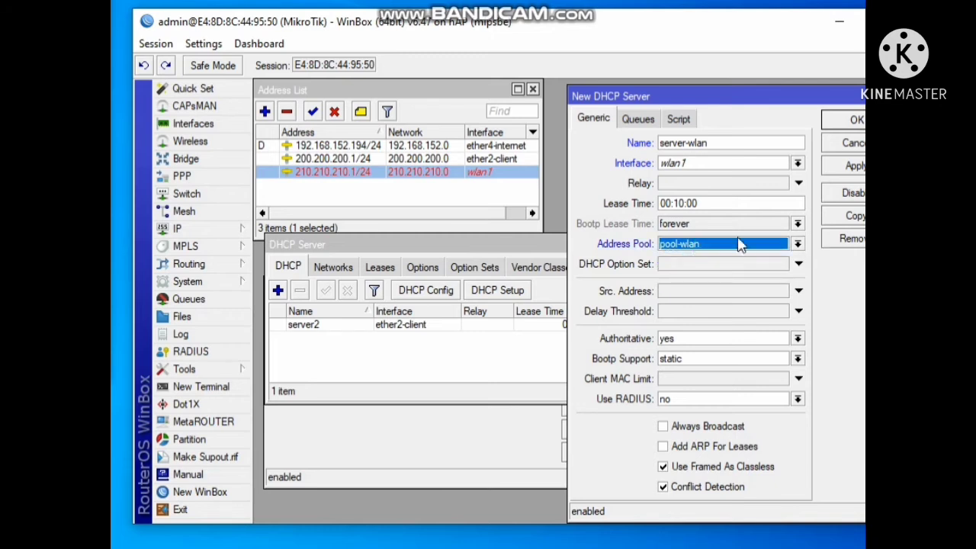
click(837, 168)
click(847, 122)
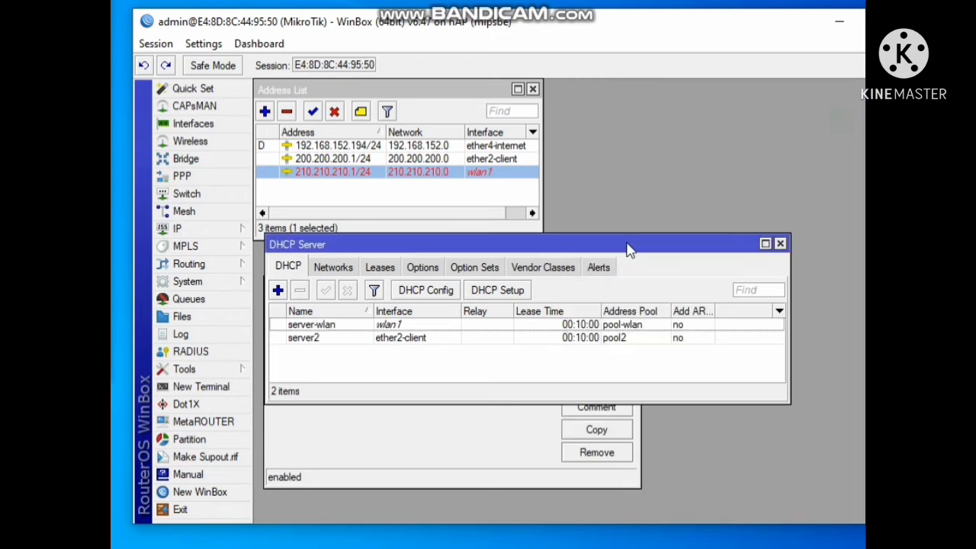
Start a new DHCP network for the server and open the wlan1 address entry 210.210.210.1/24 for reference
click(329, 343)
click(325, 327)
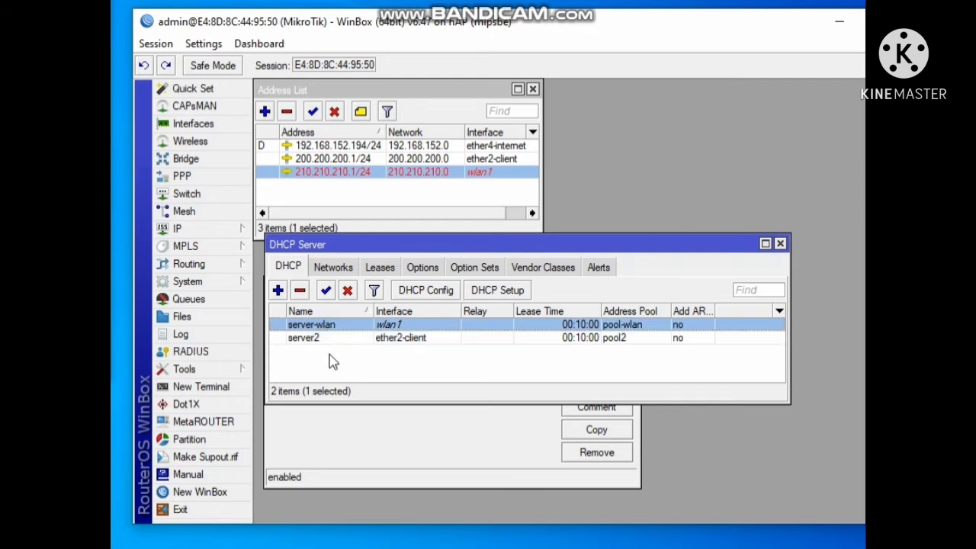
click(333, 268)
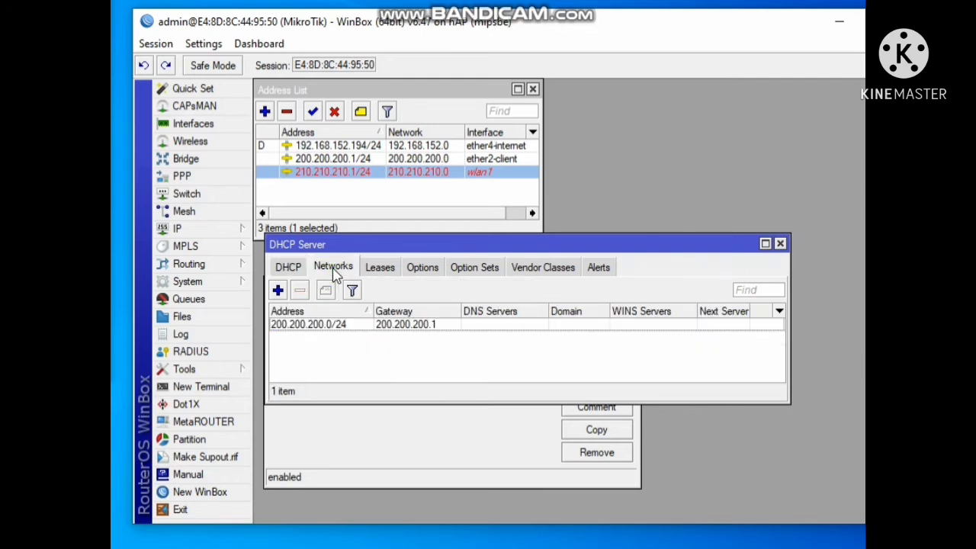
click(279, 291)
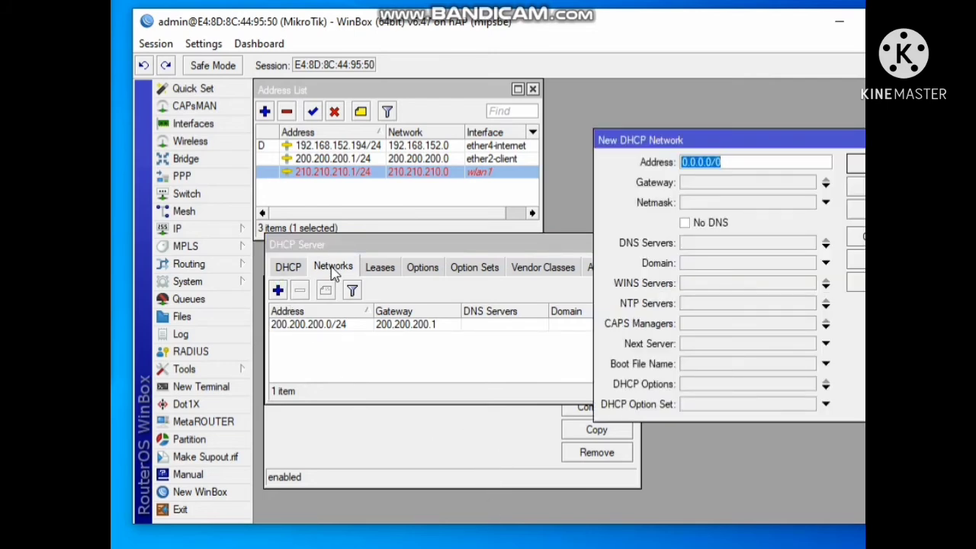
click(391, 464)
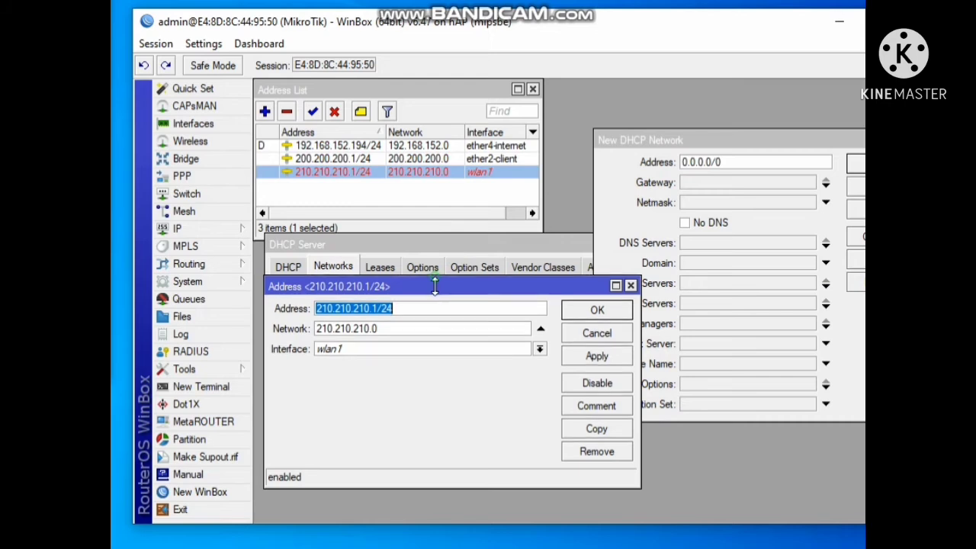
drag(434, 287, 429, 322)
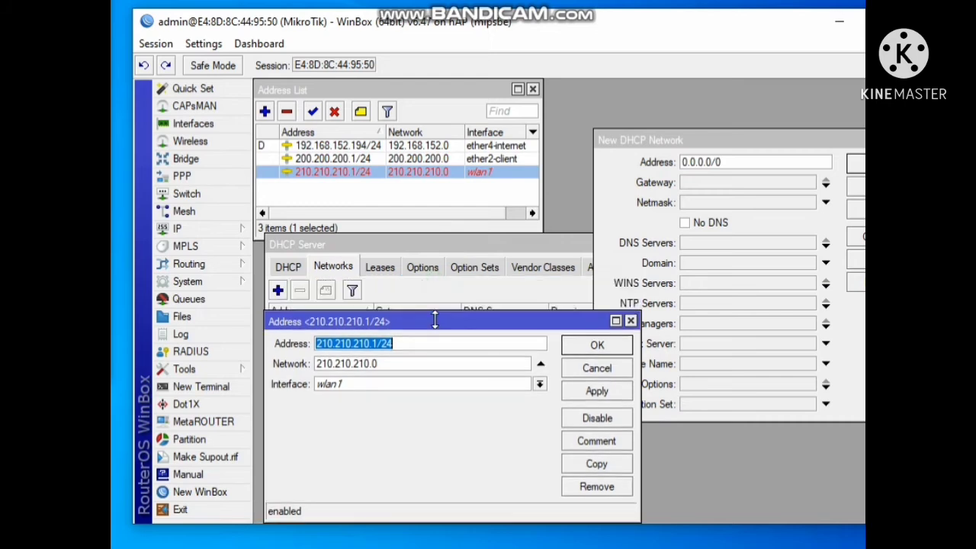
click(717, 142)
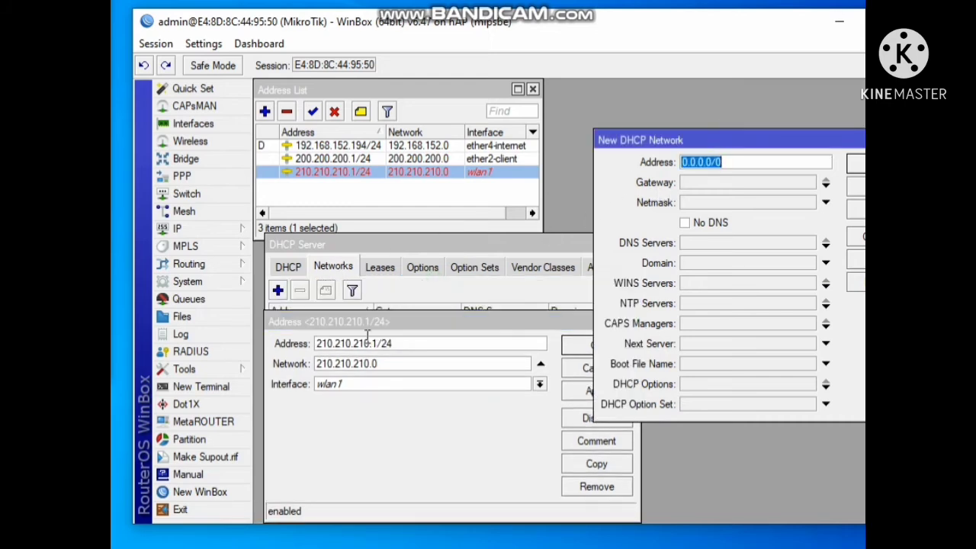
Set the new DHCP network's address to 210.210.210.0/24 by copying the wlan1 network value
click(394, 366)
drag(388, 366, 306, 364)
right_click(347, 363)
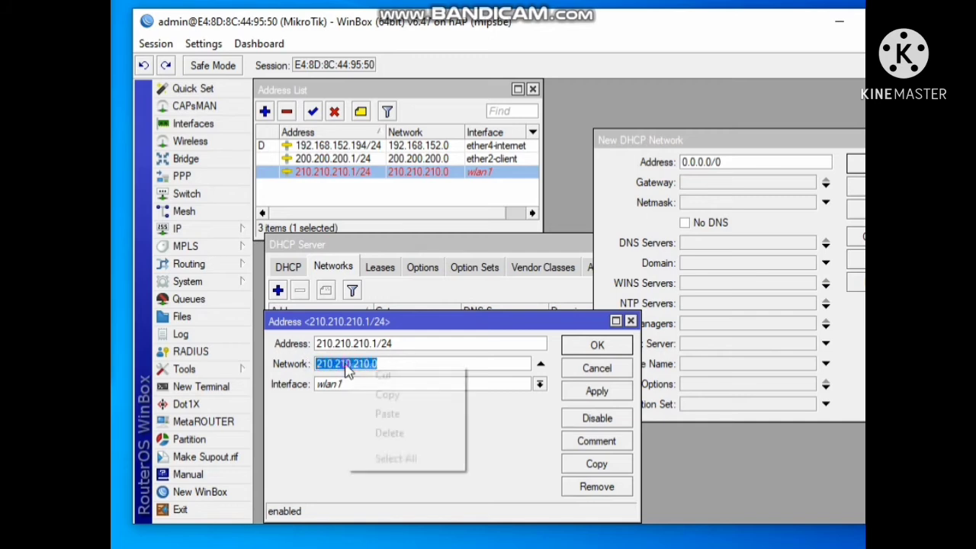
click(372, 396)
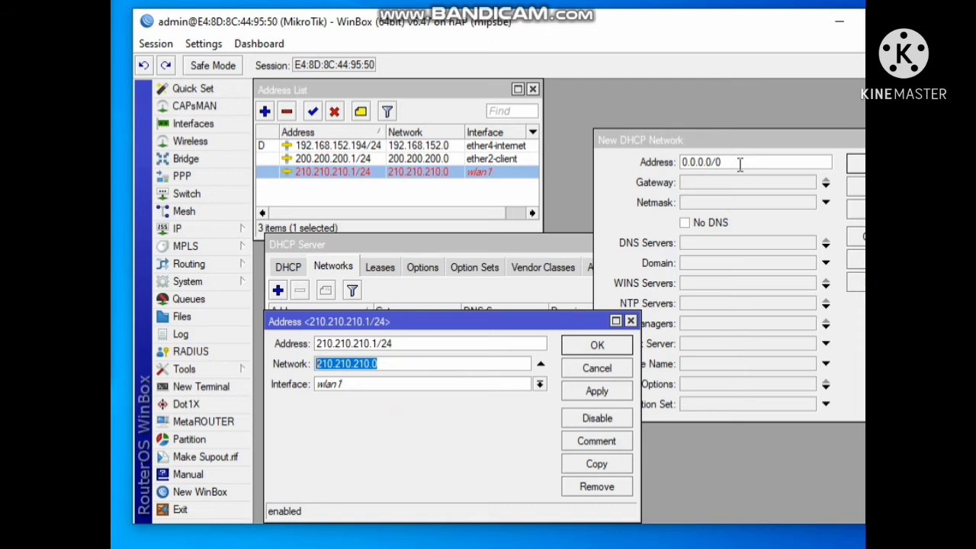
drag(739, 163, 673, 162)
right_click(702, 169)
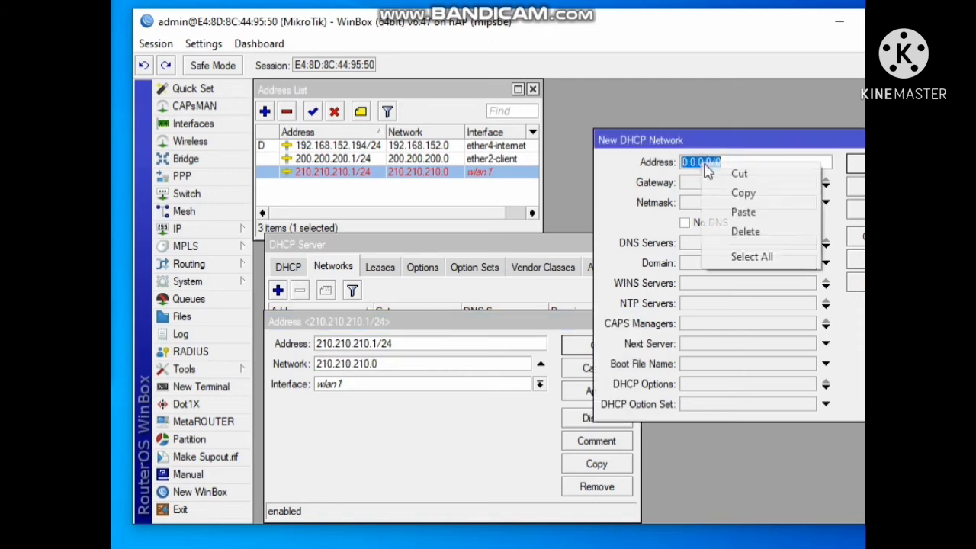
click(732, 212)
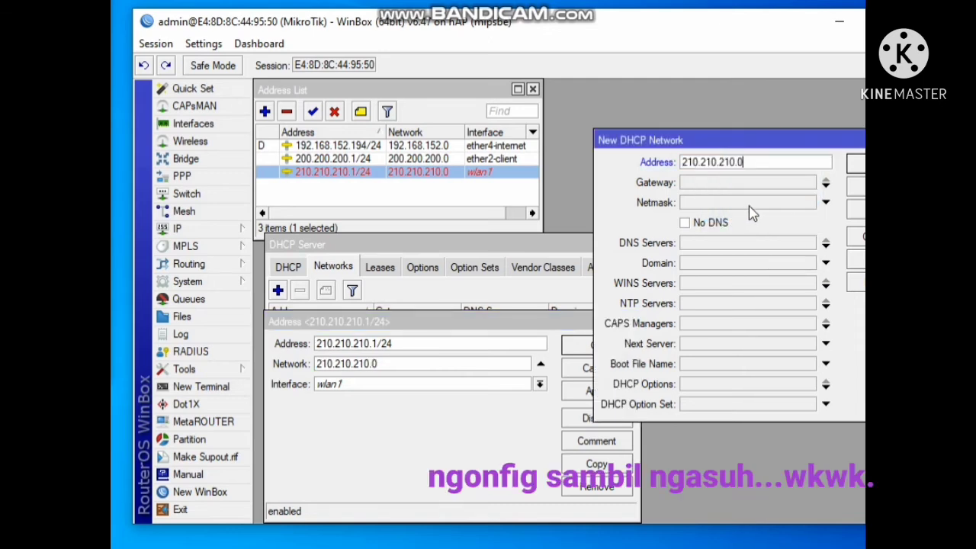
text(/24)
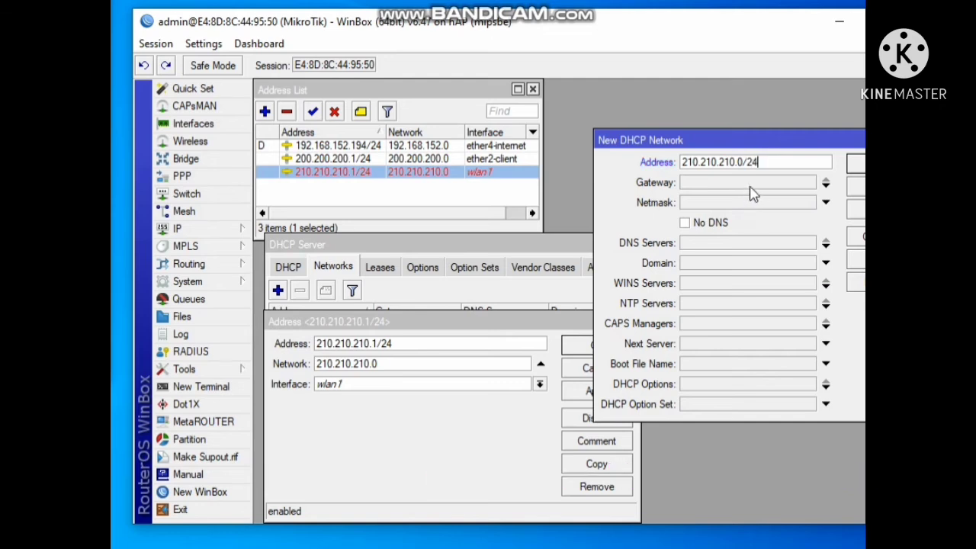
Set the DHCP network's gateway to 210.210.210.1, copied from the wlan1 address, and save the network
click(748, 182)
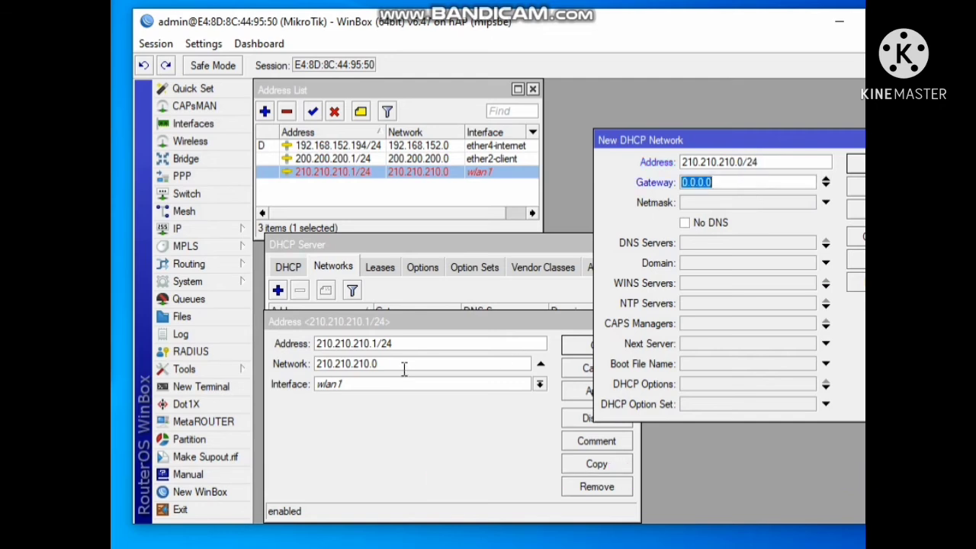
click(381, 343)
drag(378, 343, 293, 341)
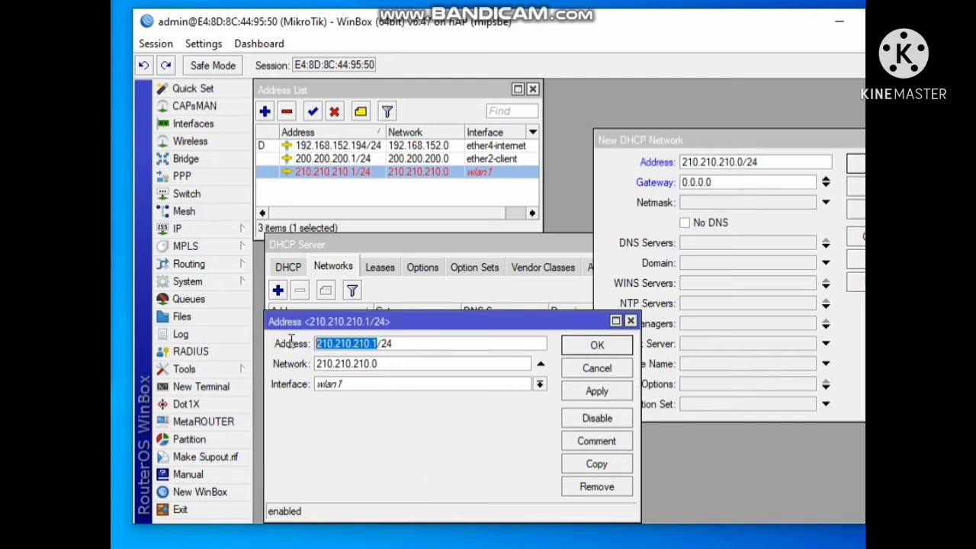
right_click(349, 351)
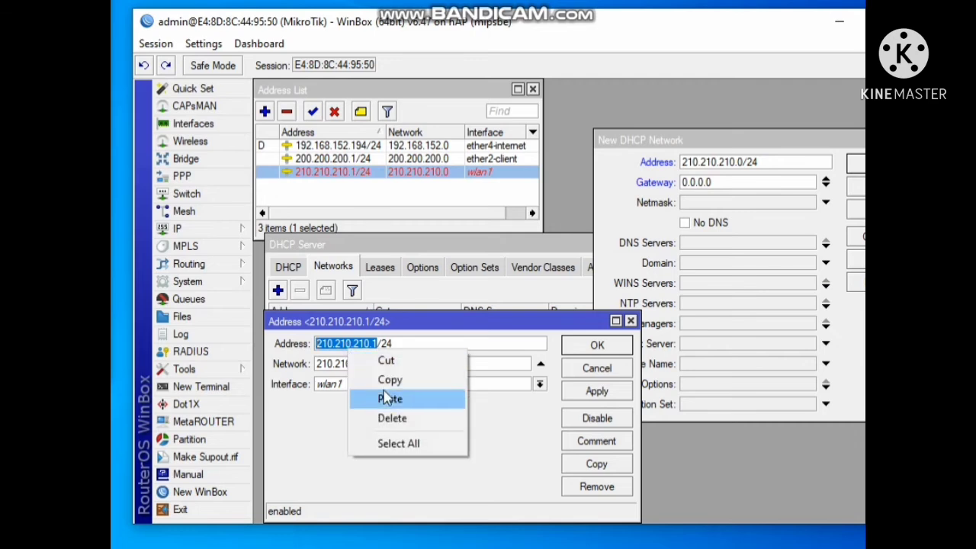
click(390, 380)
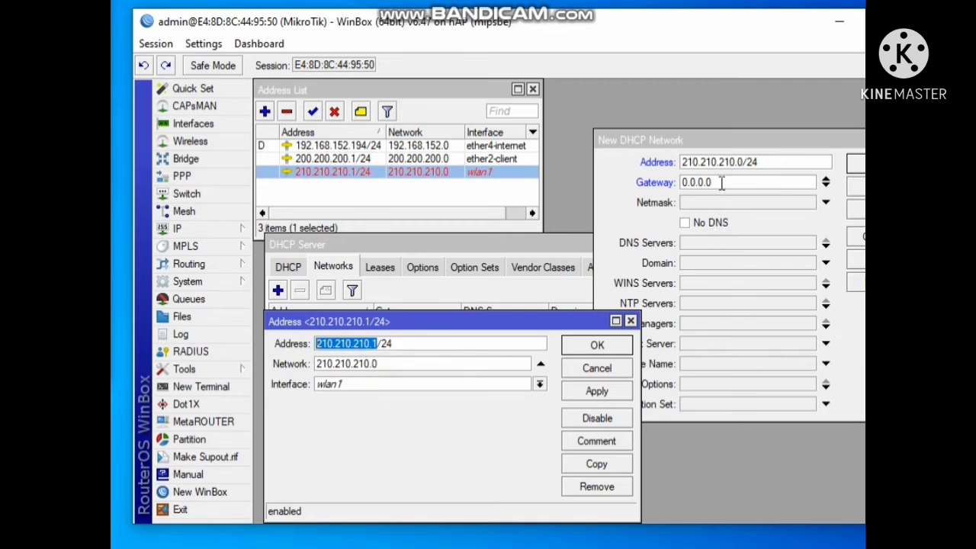
click(721, 182)
right_click(691, 185)
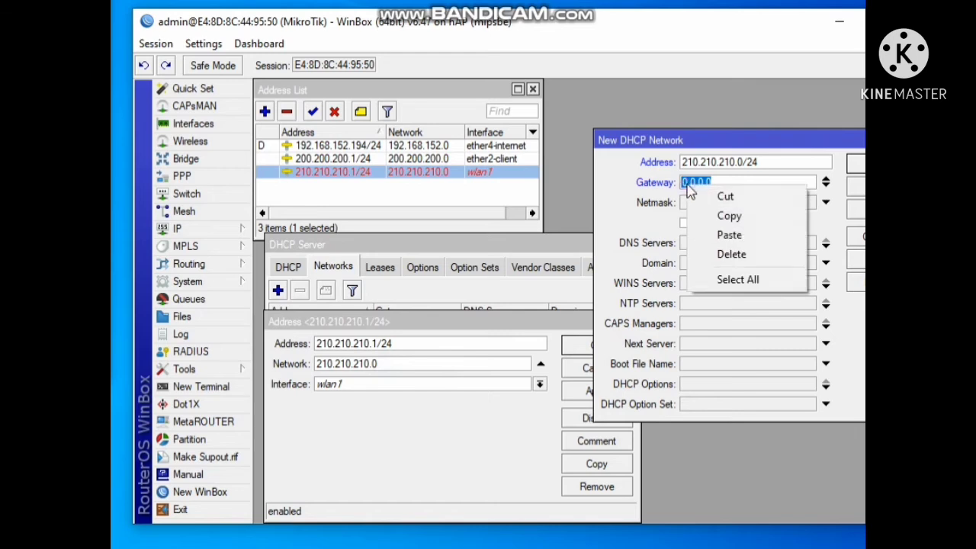
click(717, 237)
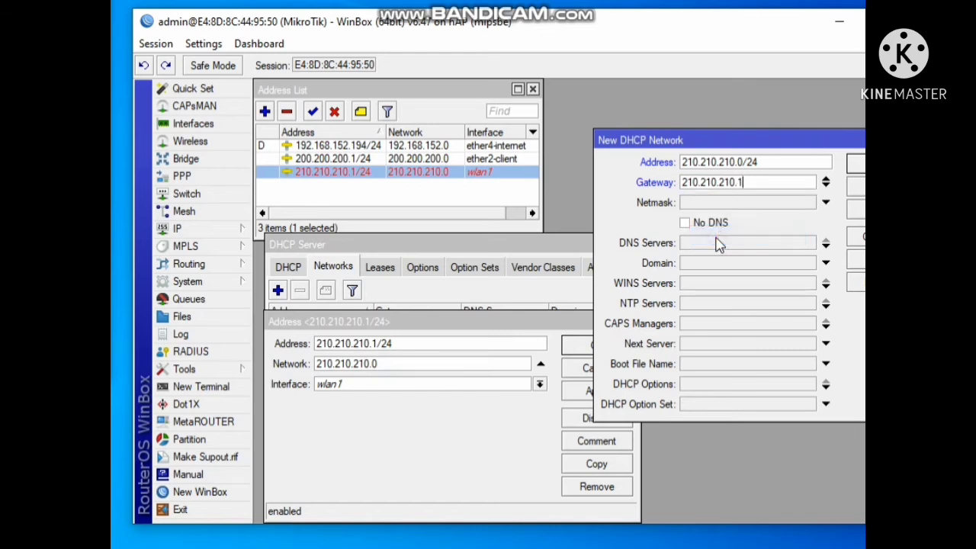
click(854, 213)
click(857, 165)
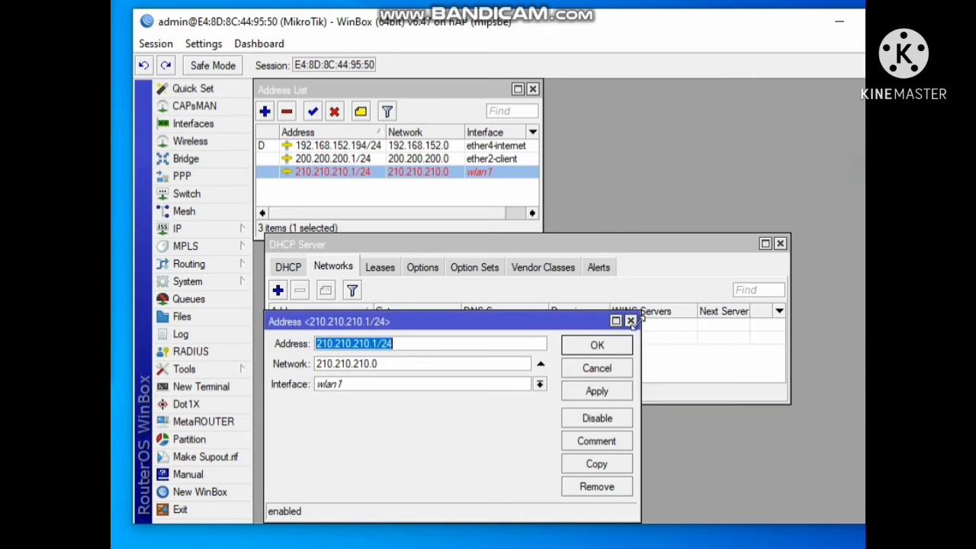
Close the address entry, review the DHCP networks list, and close the DHCP Server window
click(624, 347)
click(336, 325)
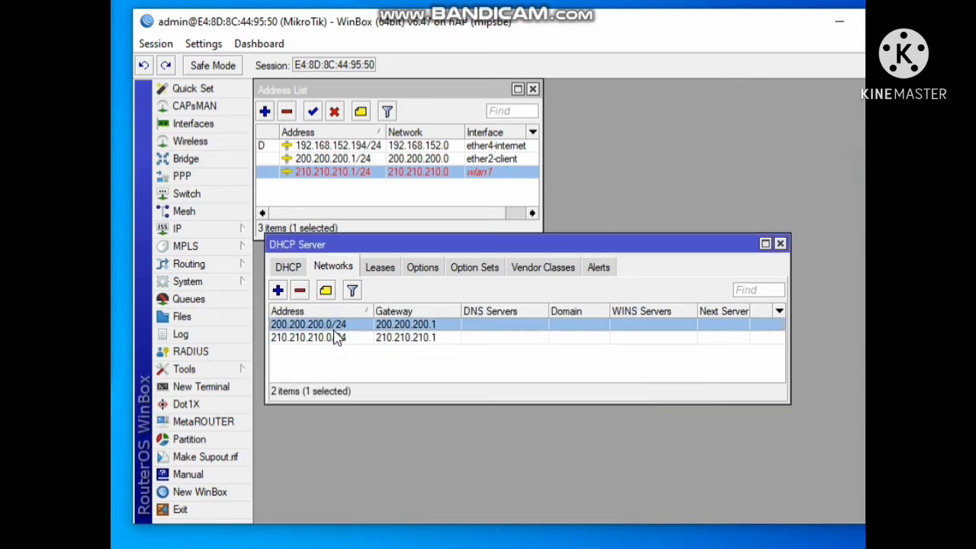
click(333, 336)
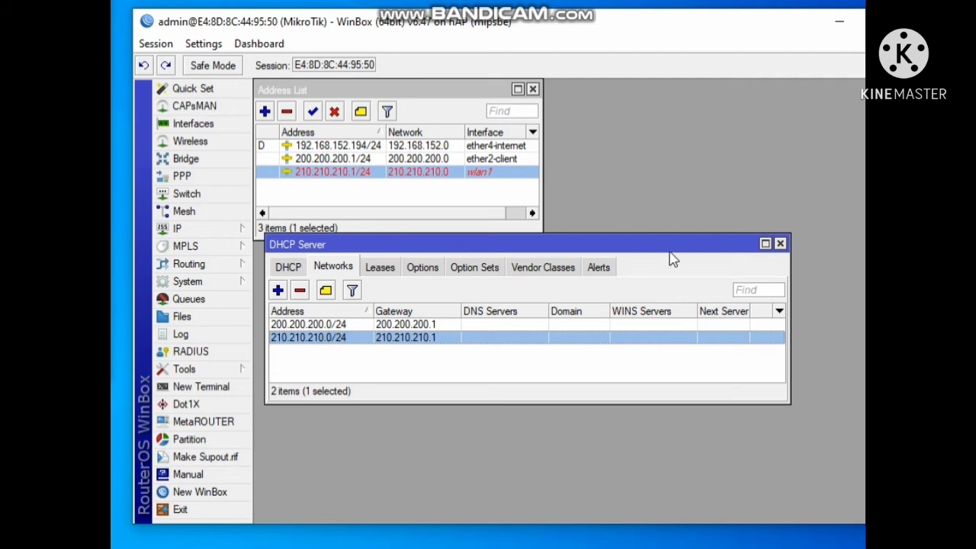
click(780, 244)
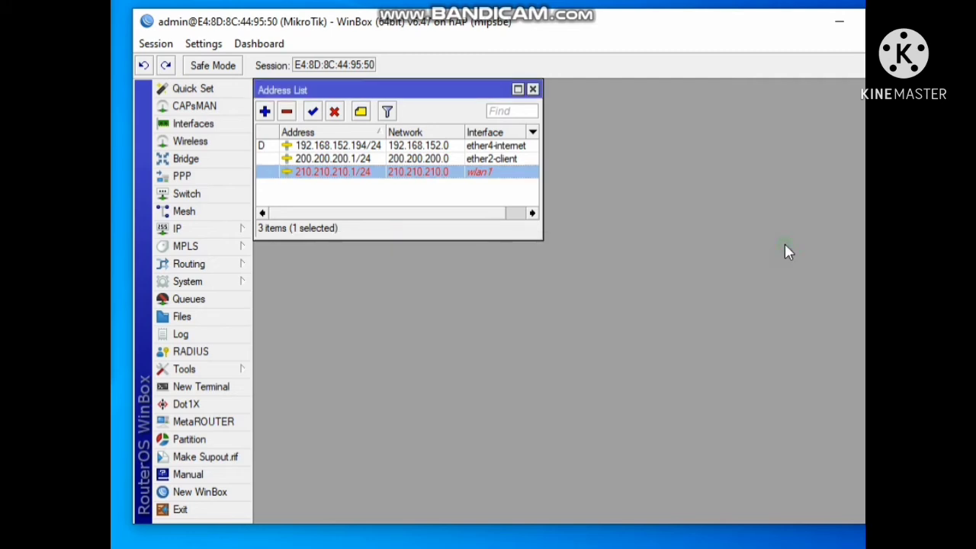
Check the configuration checklist notes for the last wireless client item, the wireless settings
key(alt+Tab)
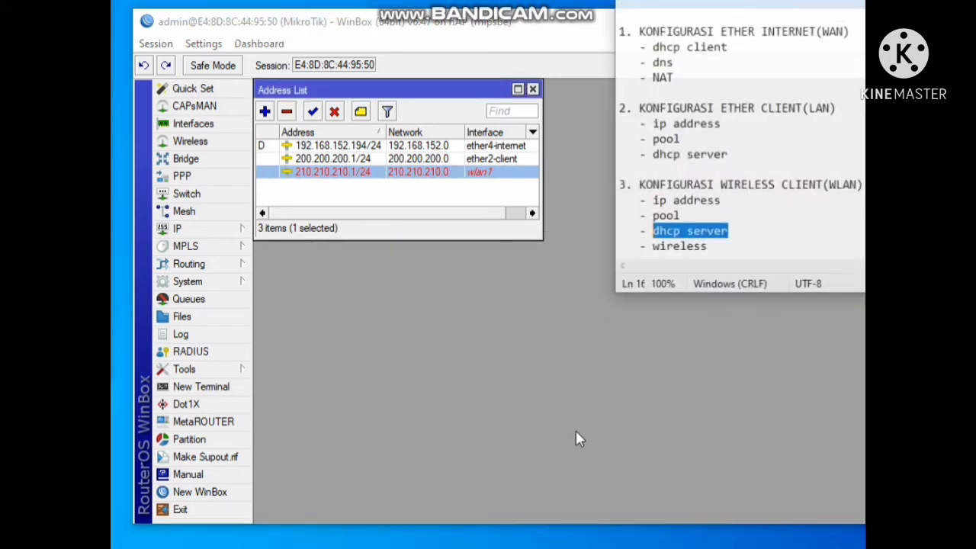
drag(723, 233, 662, 238)
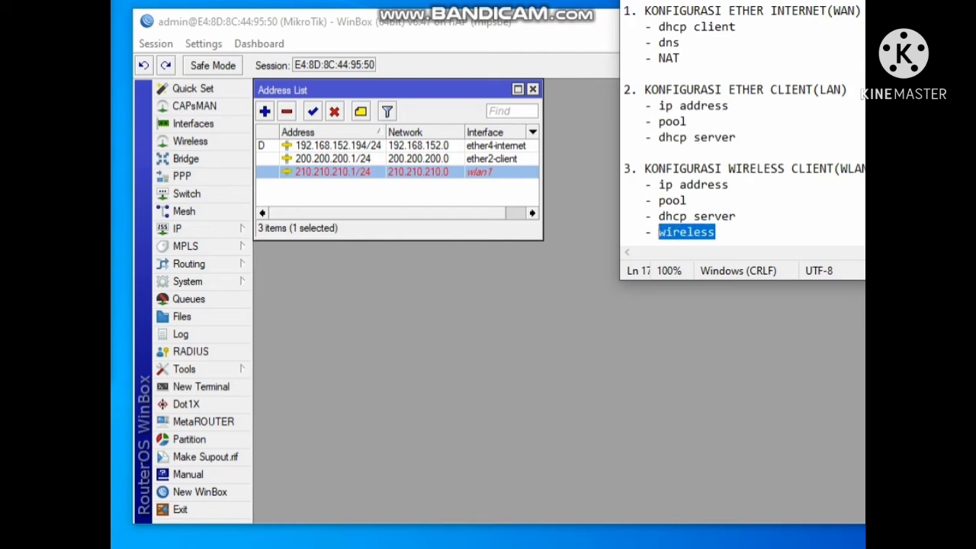
key(alt+Tab)
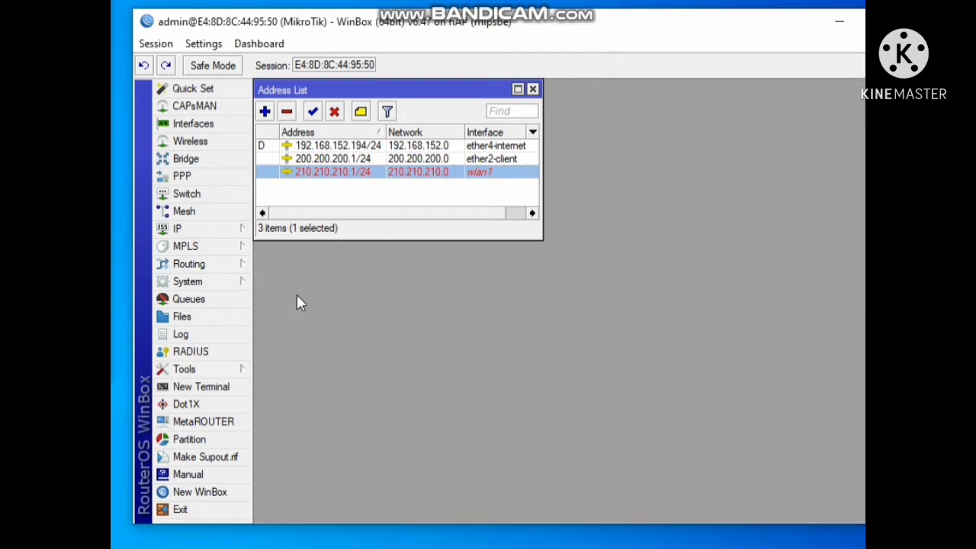
Open the Wireless Tables and enable the wlan1 interface
click(191, 142)
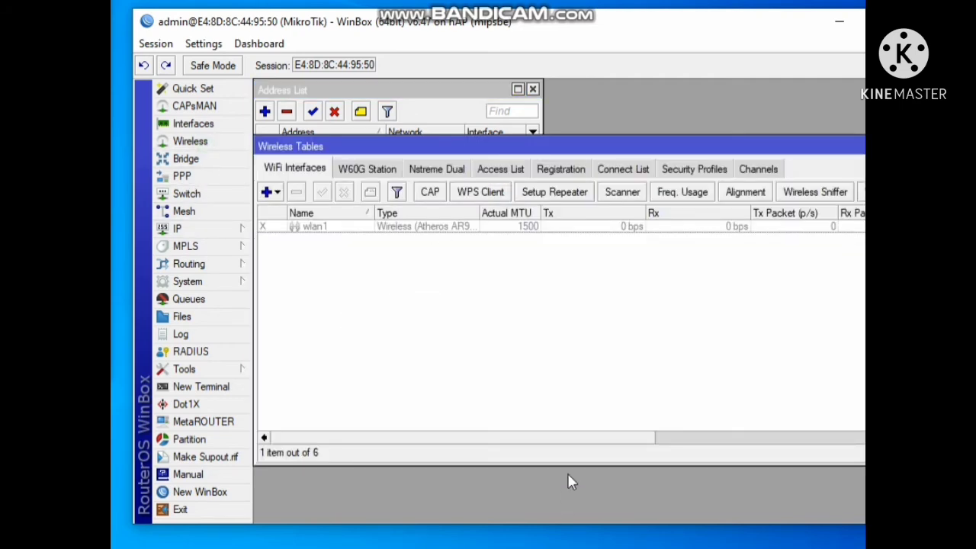
drag(570, 464, 574, 311)
drag(573, 147, 579, 281)
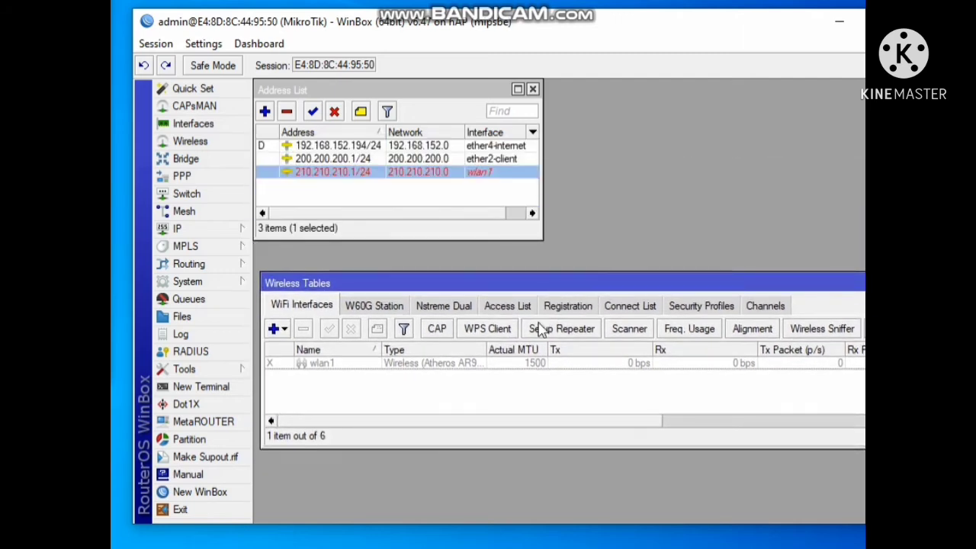
click(453, 371)
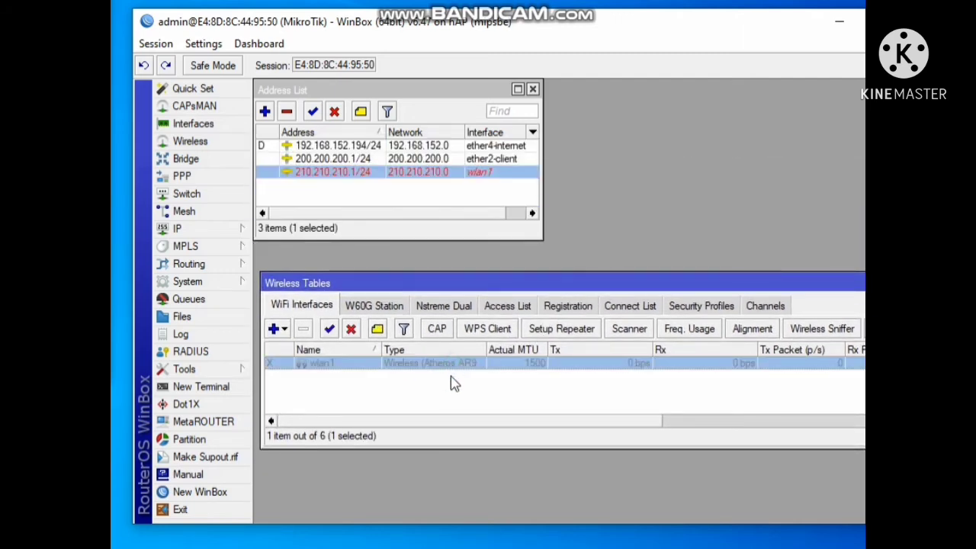
click(330, 335)
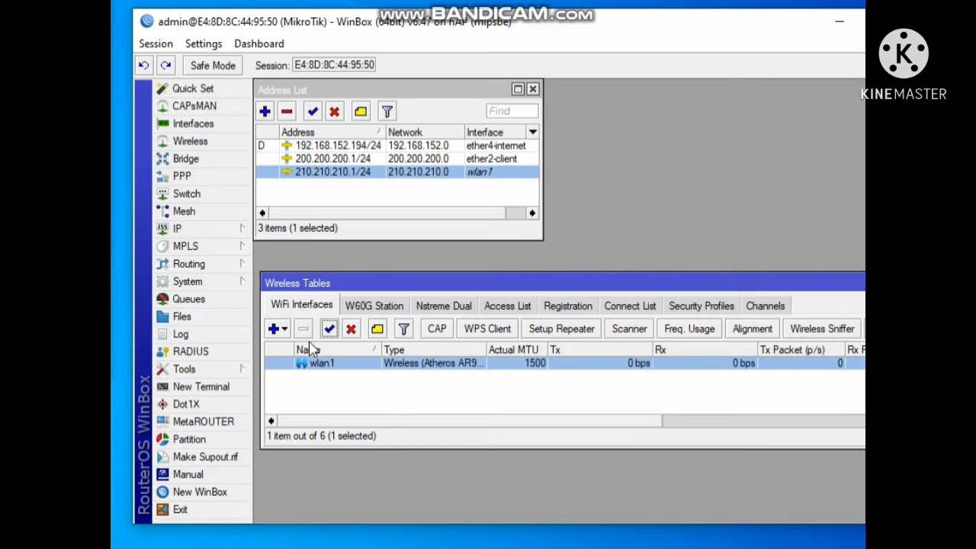
Create a new wireless security profile named contoh with the mode set to dynamic keys
click(695, 305)
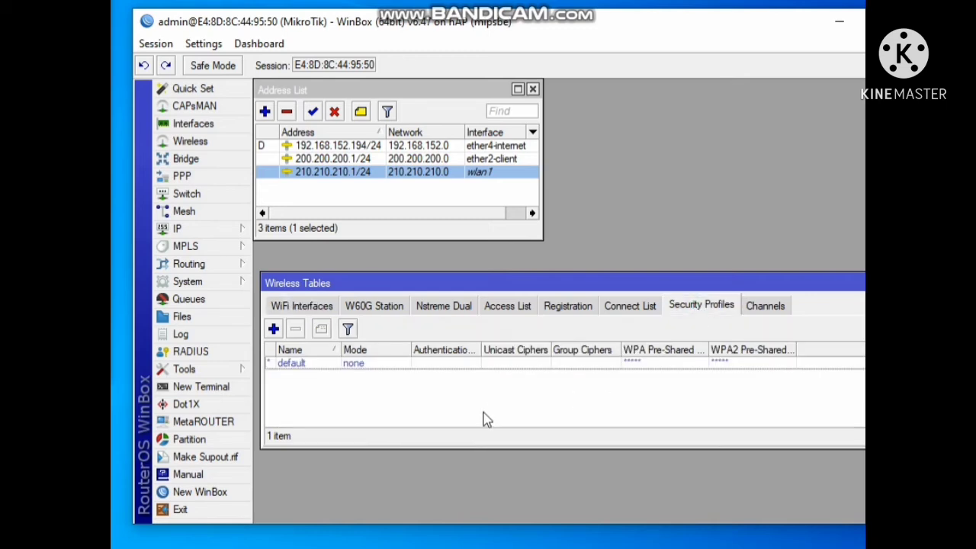
click(275, 335)
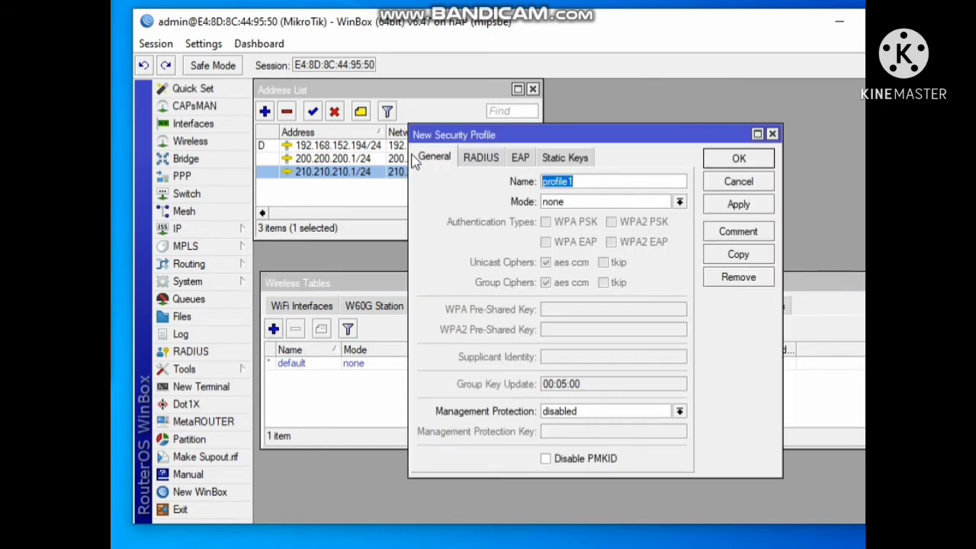
double_click(599, 181)
text(contoh)
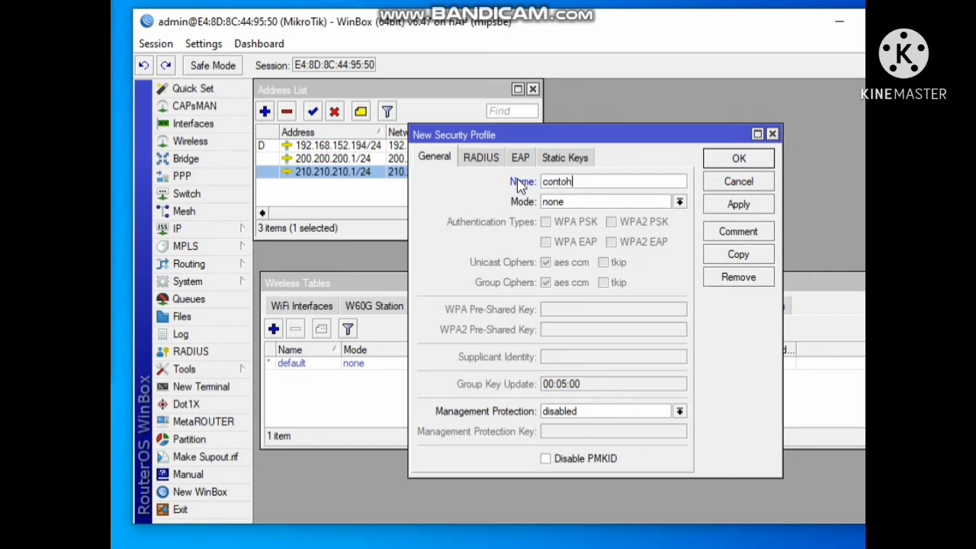
click(597, 202)
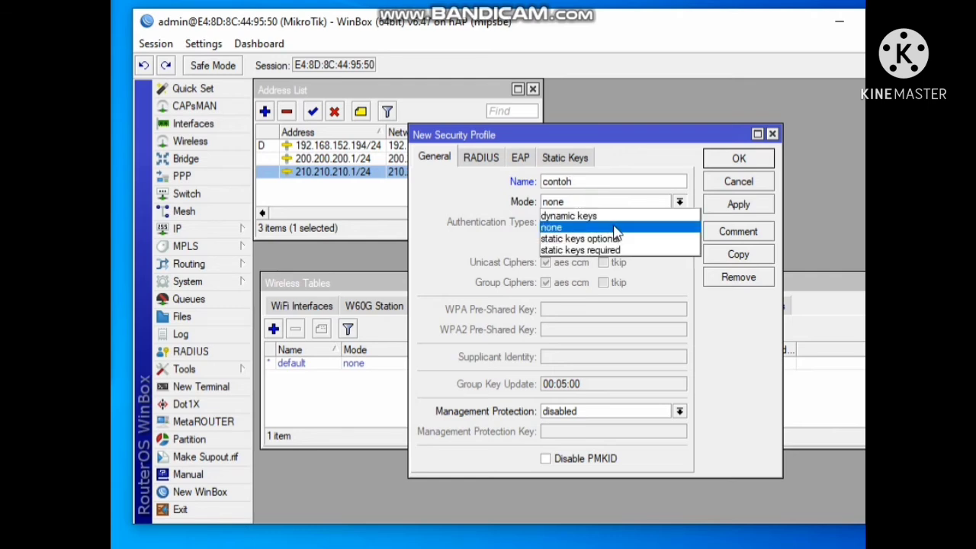
click(616, 217)
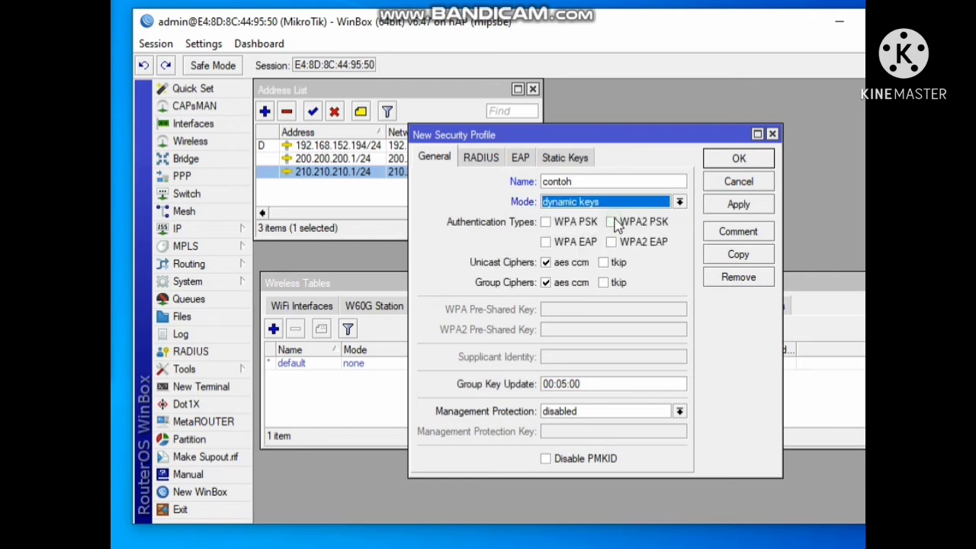
Enable the WPA PSK, WPA EAP, WPA2 PSK and WPA2 EAP authentication types in the contoh profile
click(547, 223)
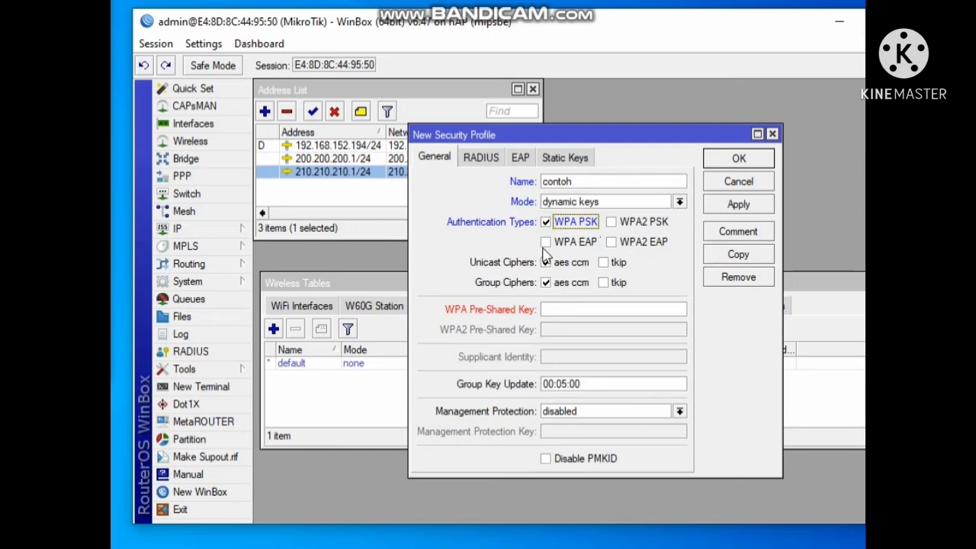
click(546, 243)
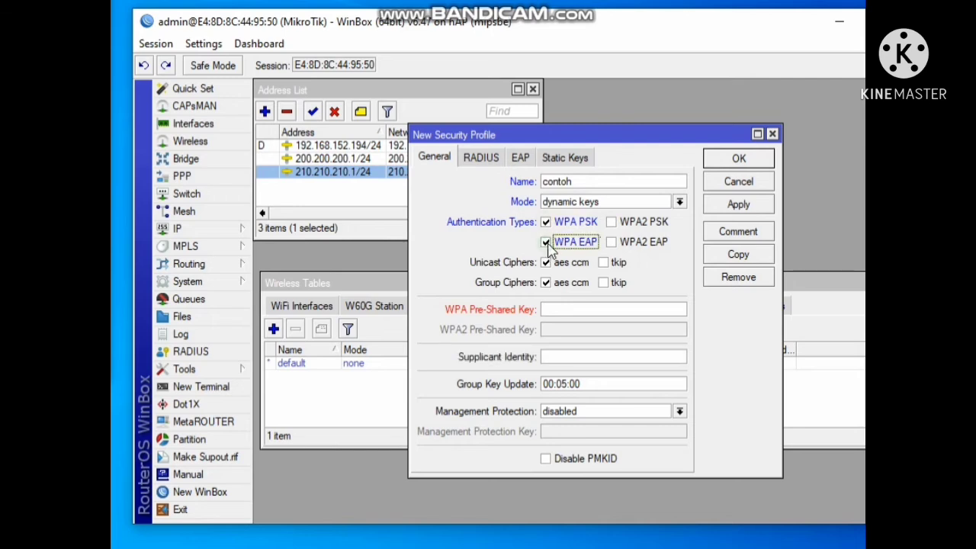
click(611, 222)
click(611, 243)
Turn off password hiding, enter the WPA and WPA2 pre-shared keys, and save the security profile
click(571, 307)
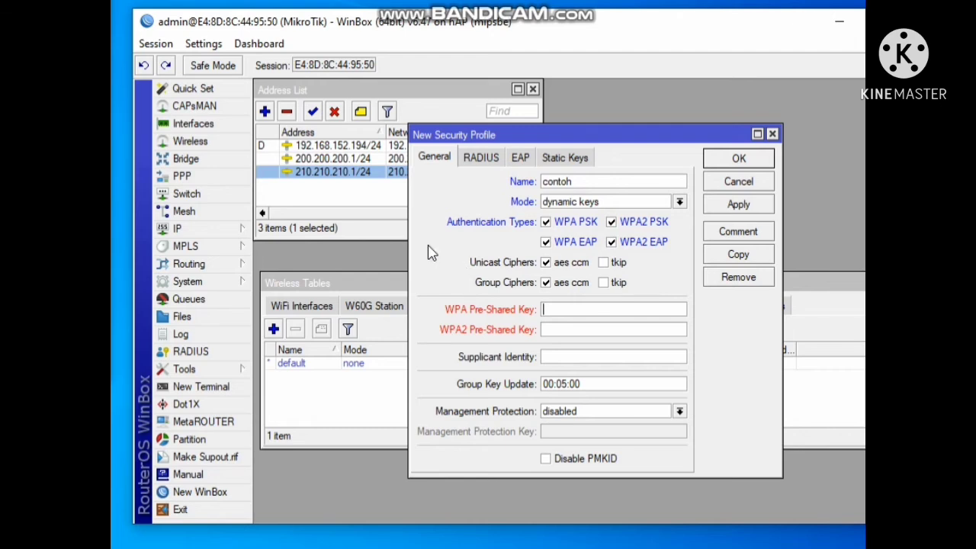
click(198, 46)
click(228, 64)
click(581, 309)
text(1234abc)
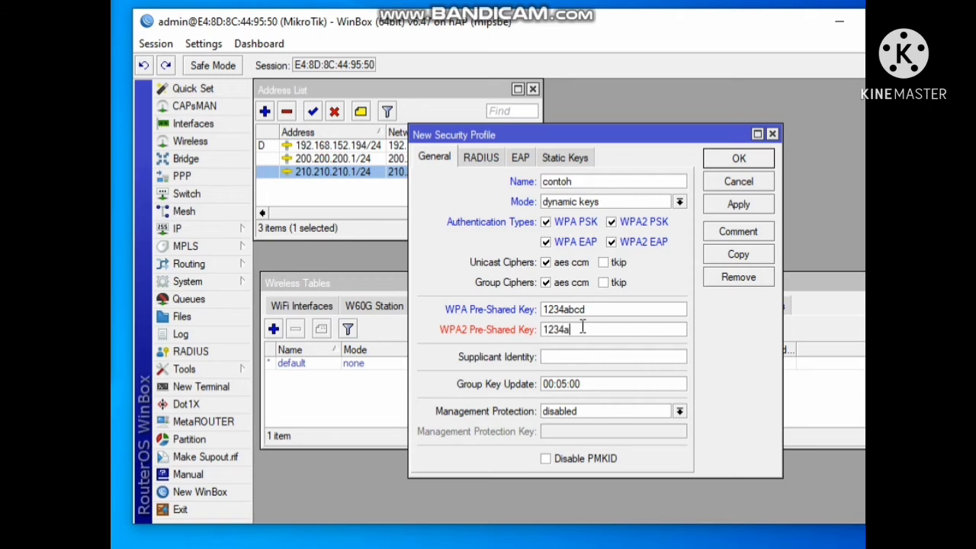
text(d)
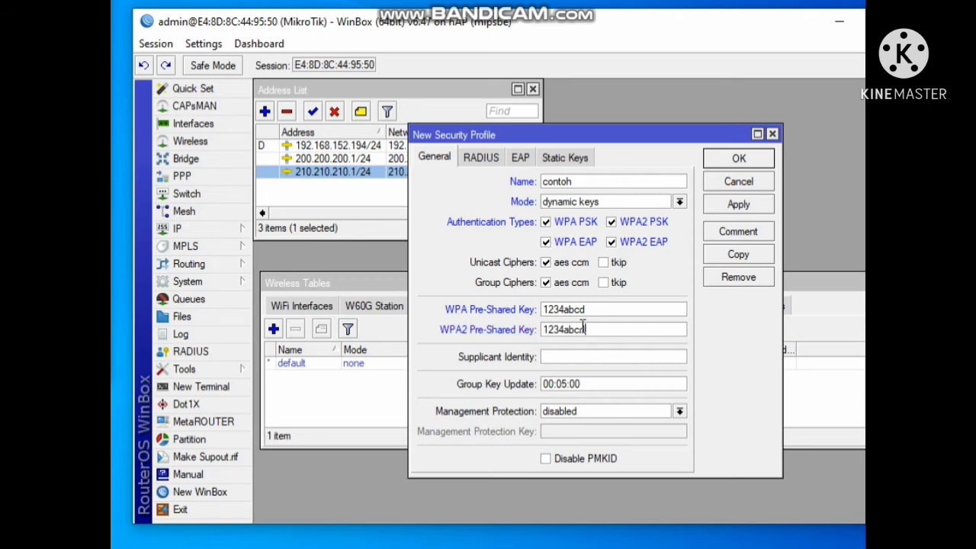
click(745, 204)
click(744, 159)
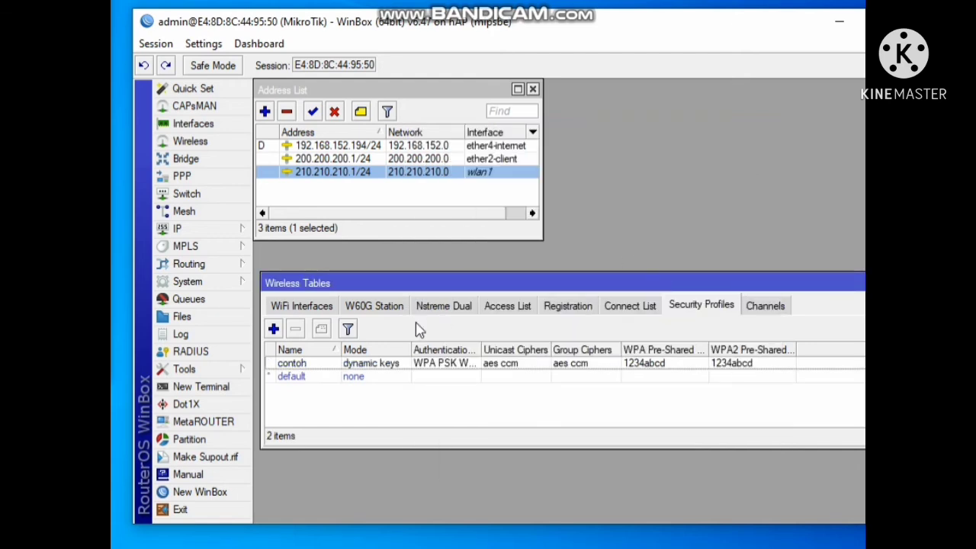
Open the wlan1 interface's wireless settings and set its mode to ap bridge
click(340, 366)
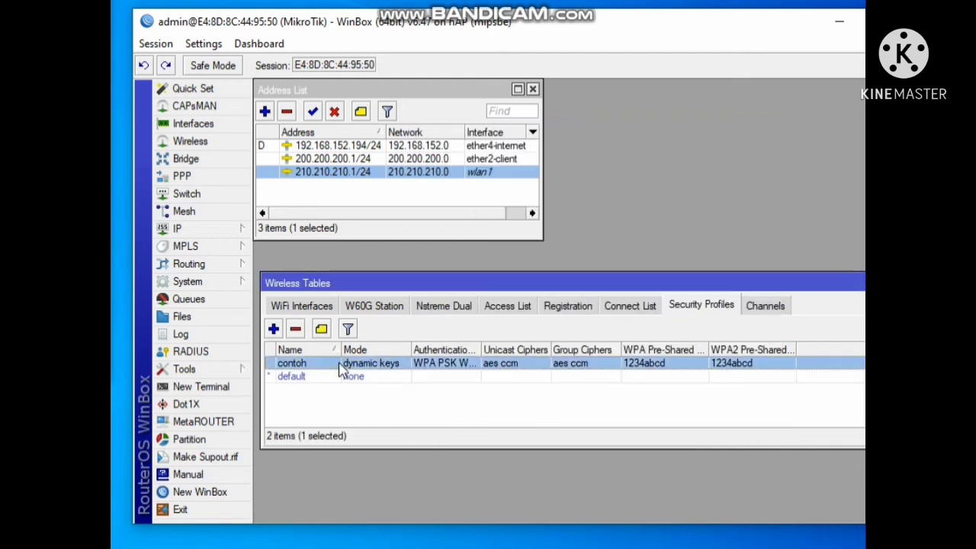
click(320, 308)
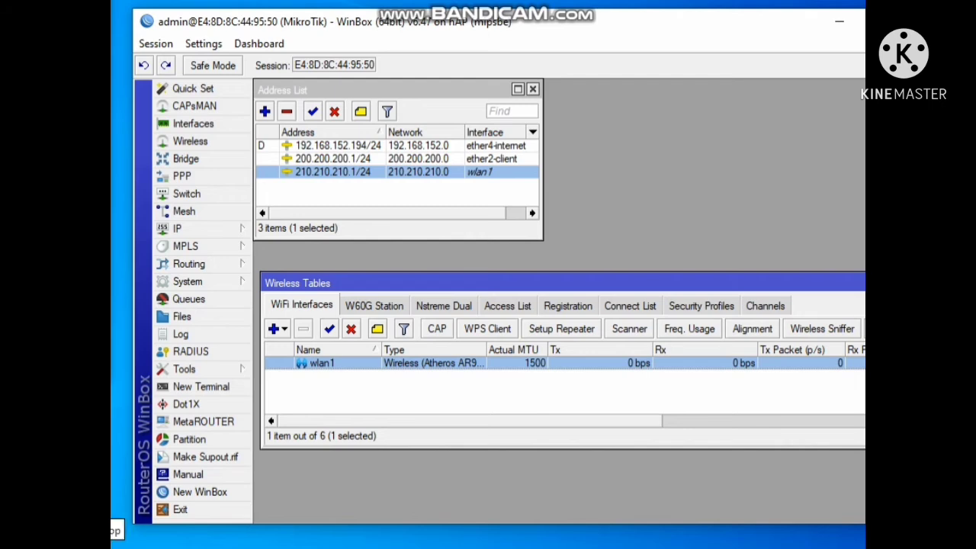
click(113, 524)
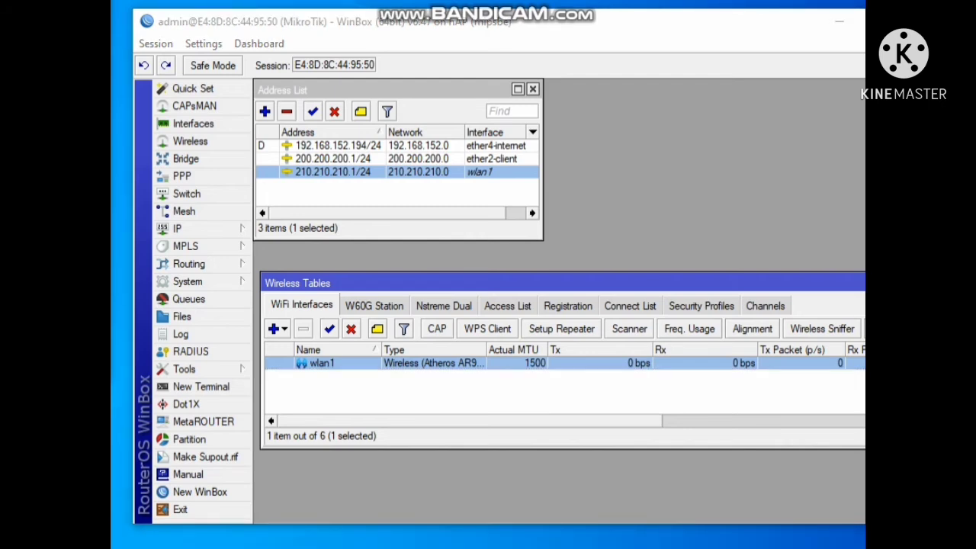
double_click(396, 364)
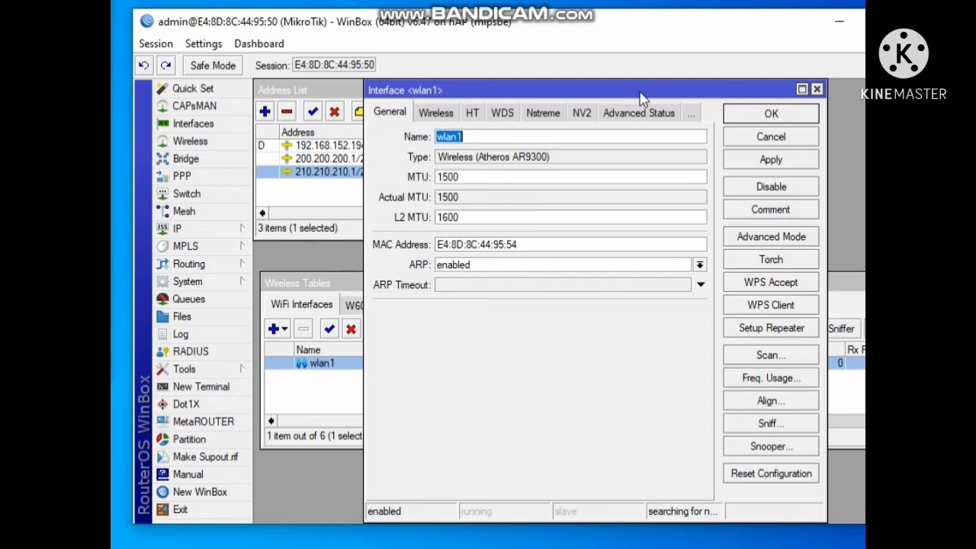
drag(645, 91, 616, 131)
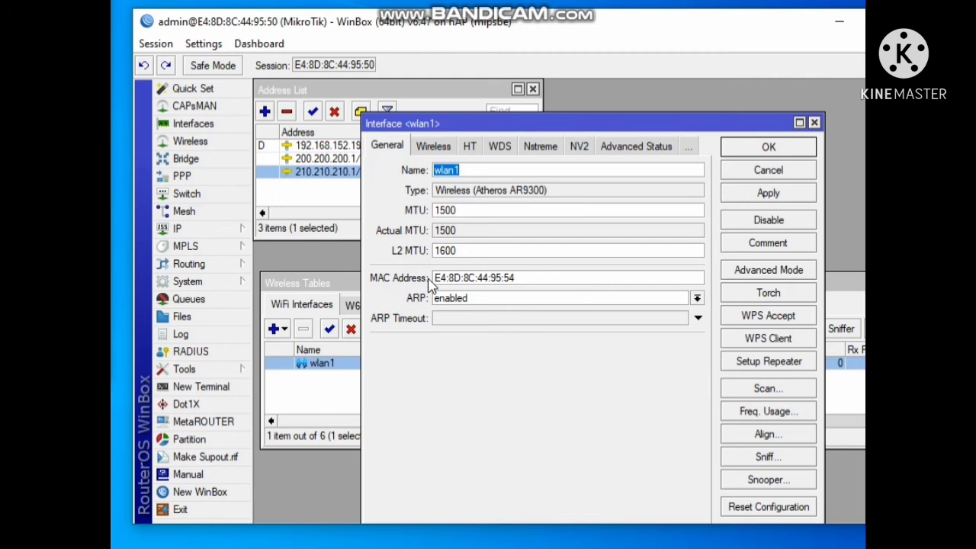
click(435, 148)
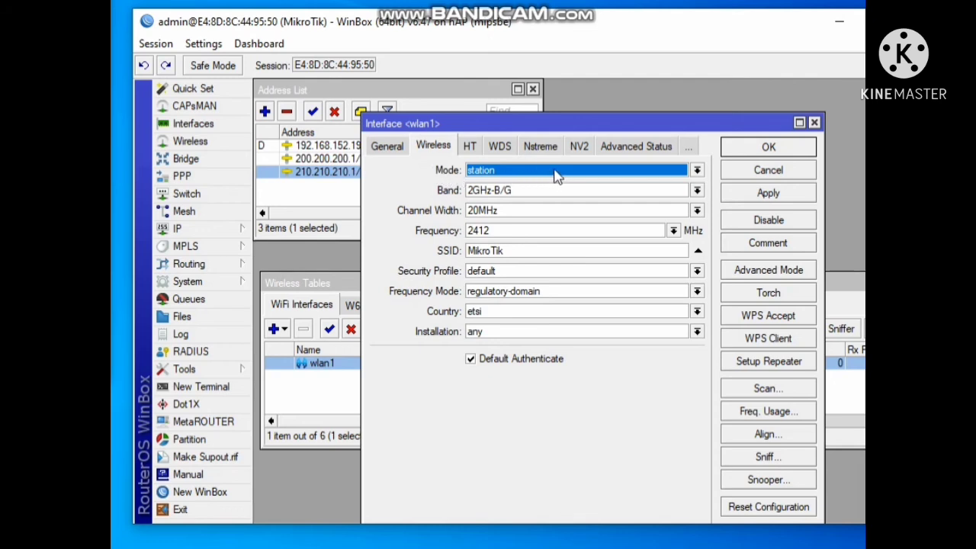
click(606, 171)
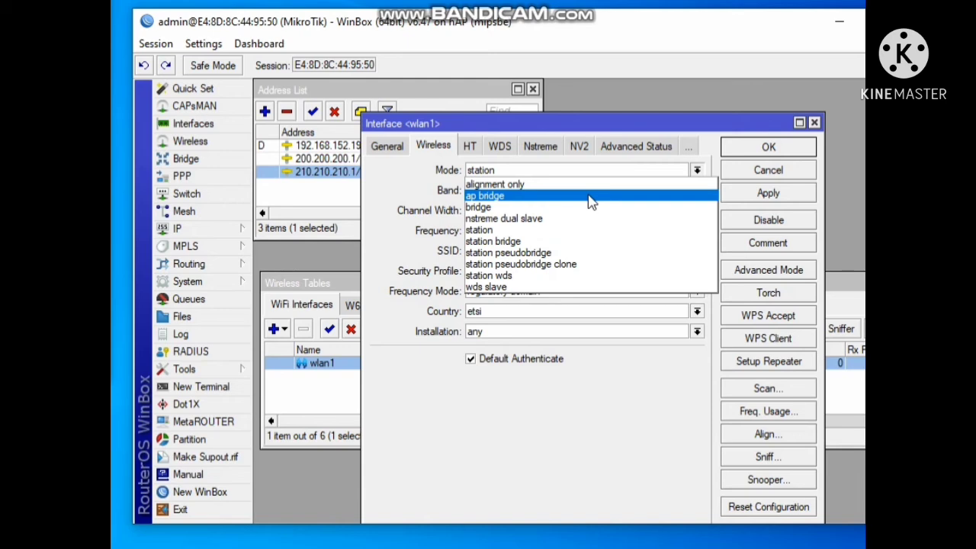
click(591, 197)
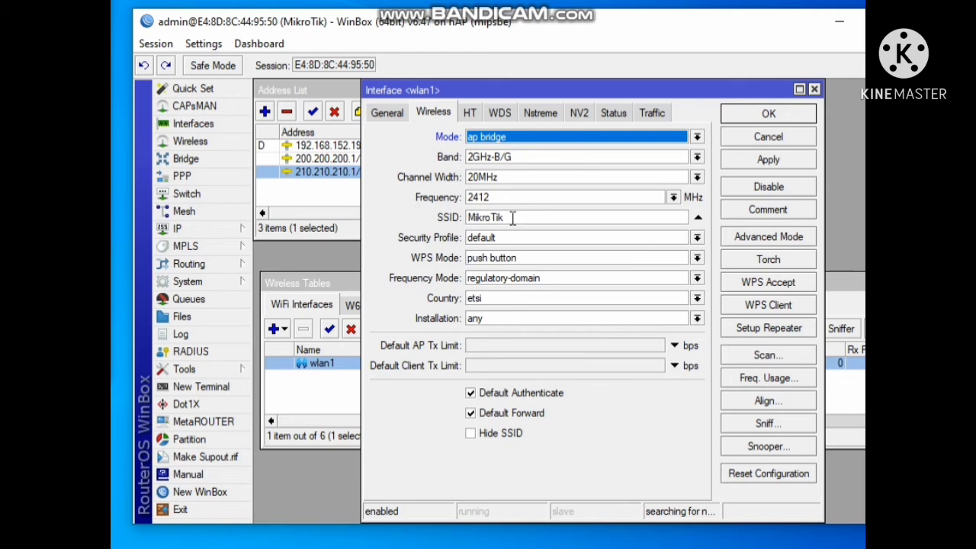
Examine the reference photo of a phone's available Wi-Fi networks list
drag(513, 218, 464, 220)
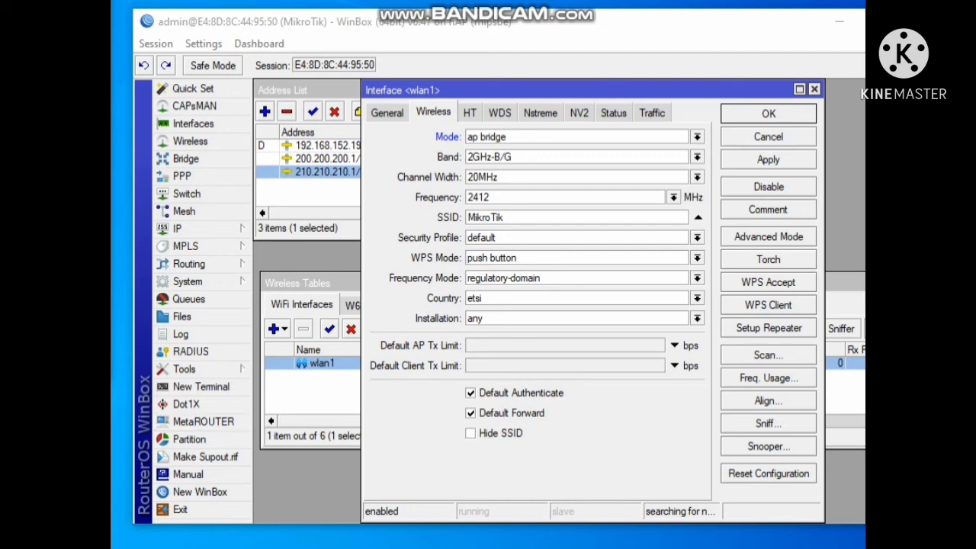
mouse_move(719, 545)
click(720, 466)
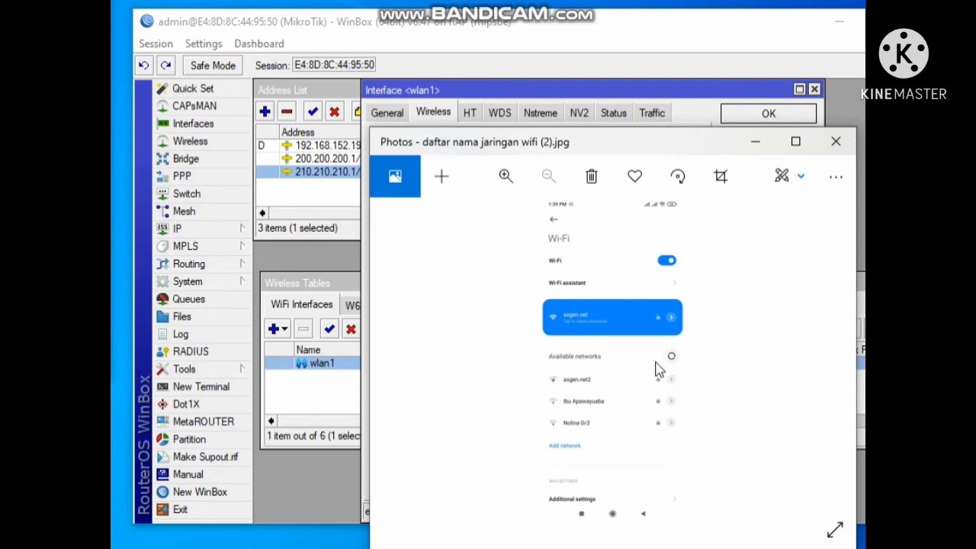
double_click(376, 132)
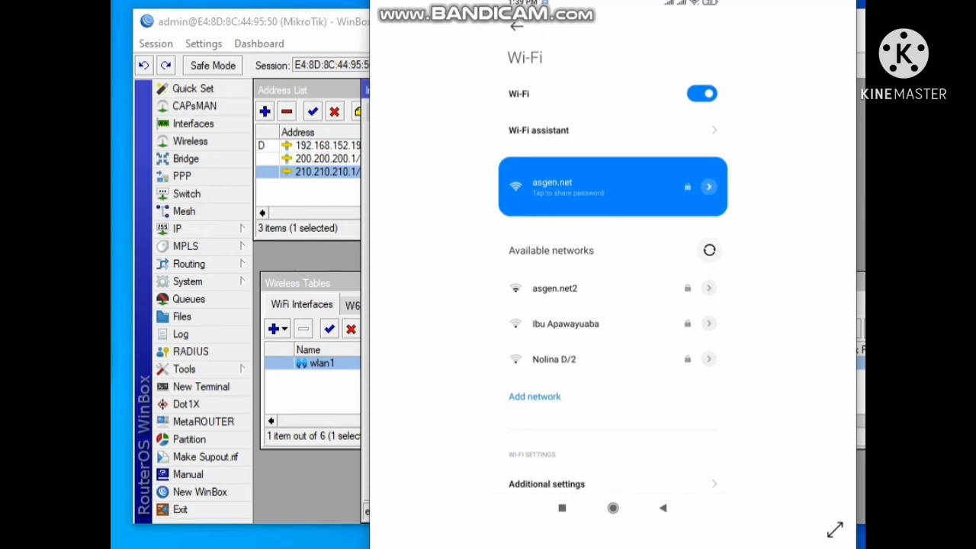
key(alt+F4)
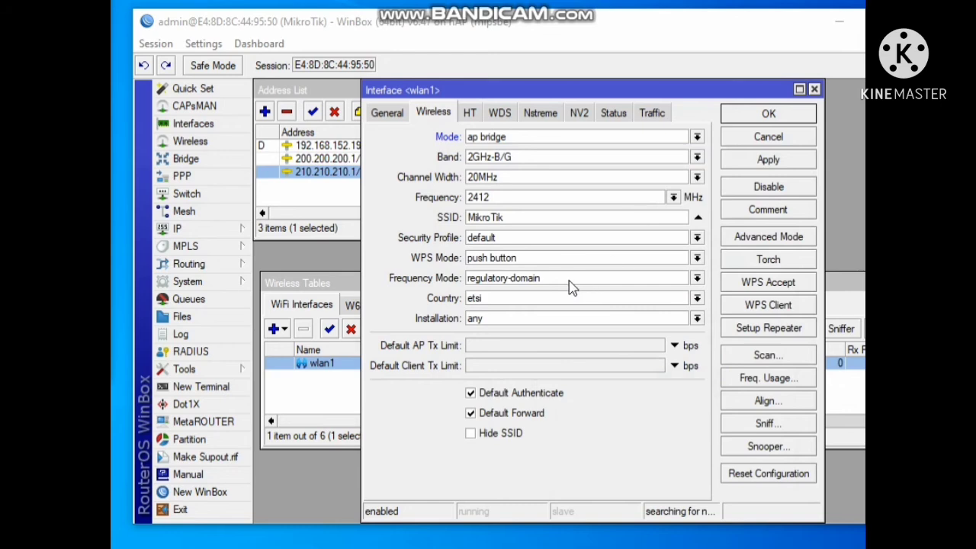
Set the wlan1 SSID to wifi-contoh
double_click(518, 220)
click(511, 220)
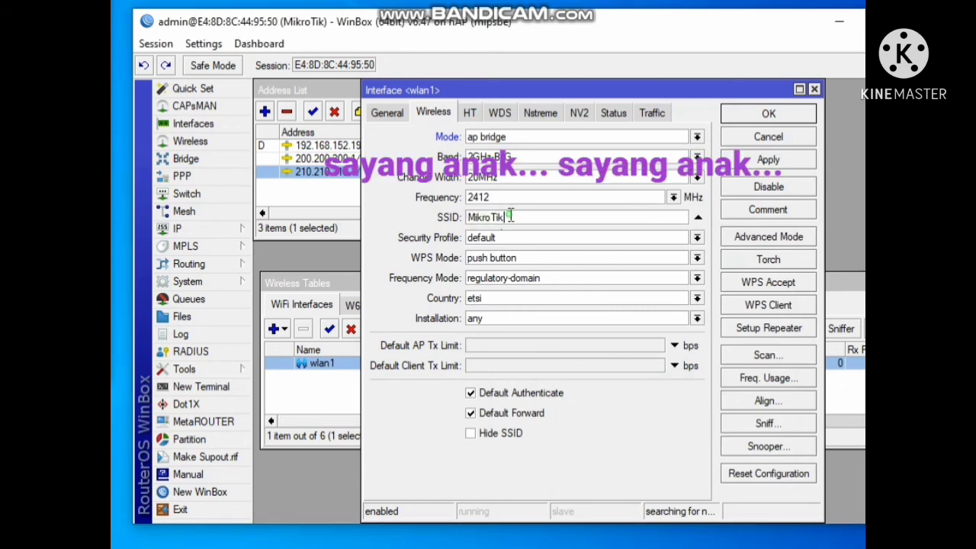
drag(507, 215, 456, 218)
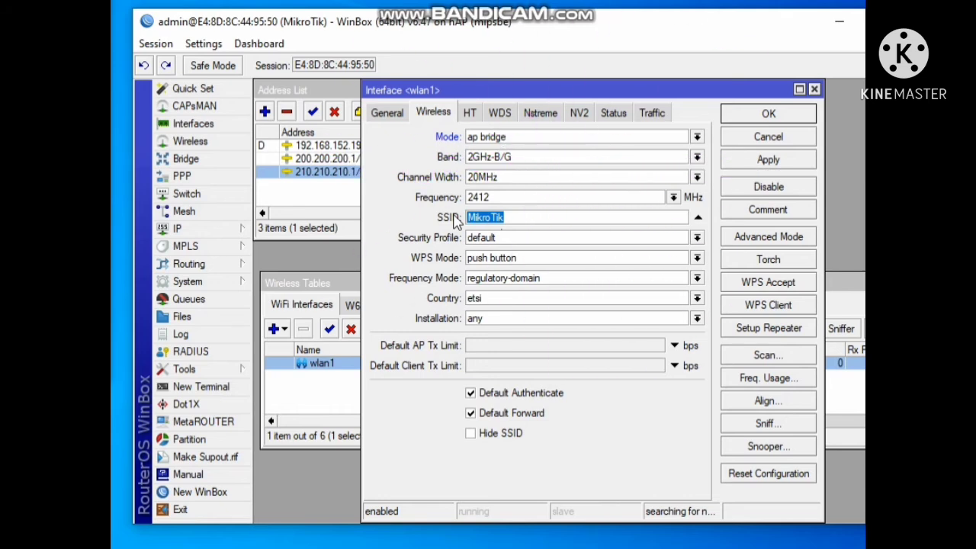
text(contoh wi)
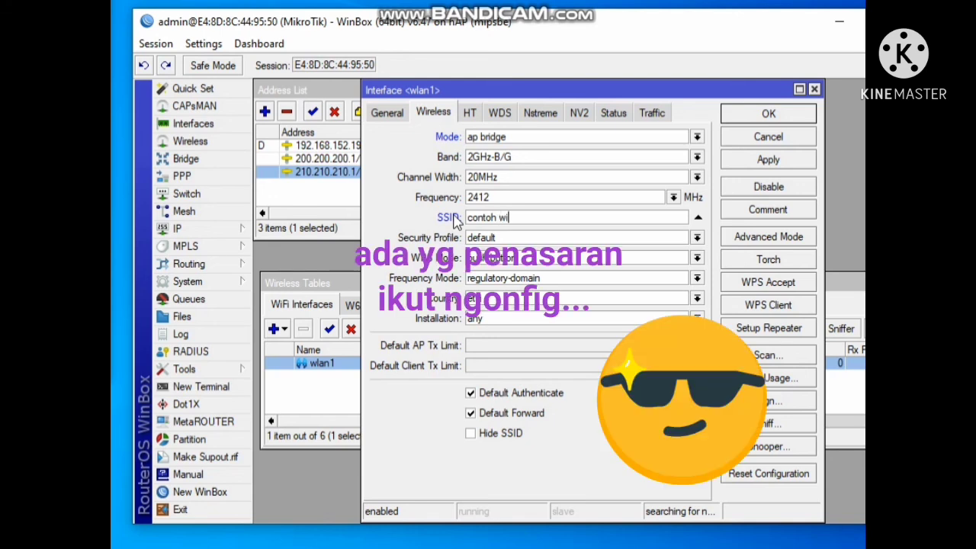
text(fi-)
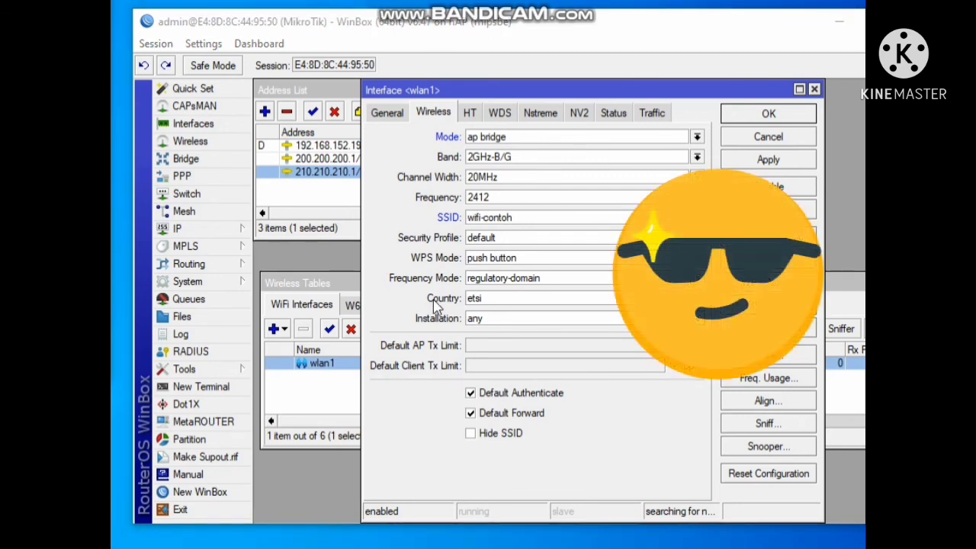
Assign the contoh security profile to wlan1, apply and save the interface settings
click(523, 244)
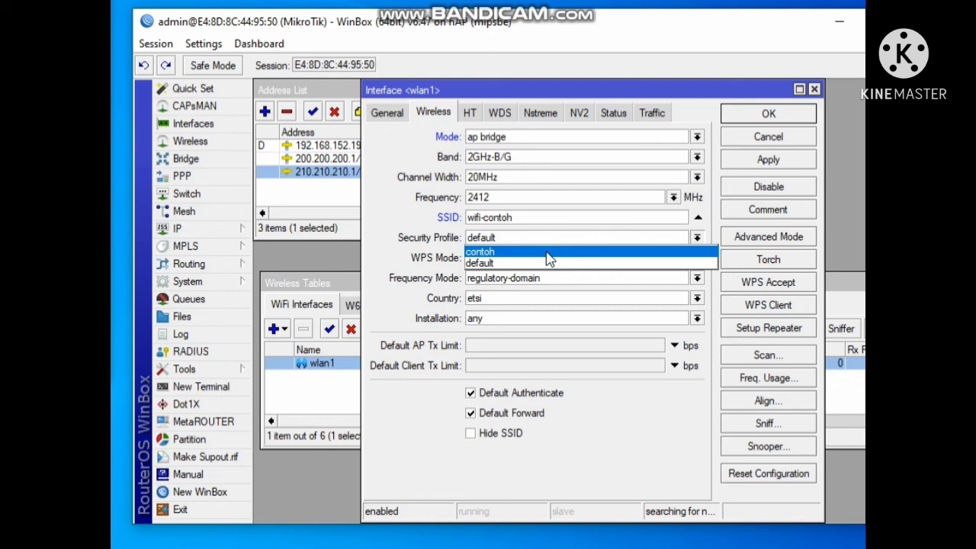
click(547, 252)
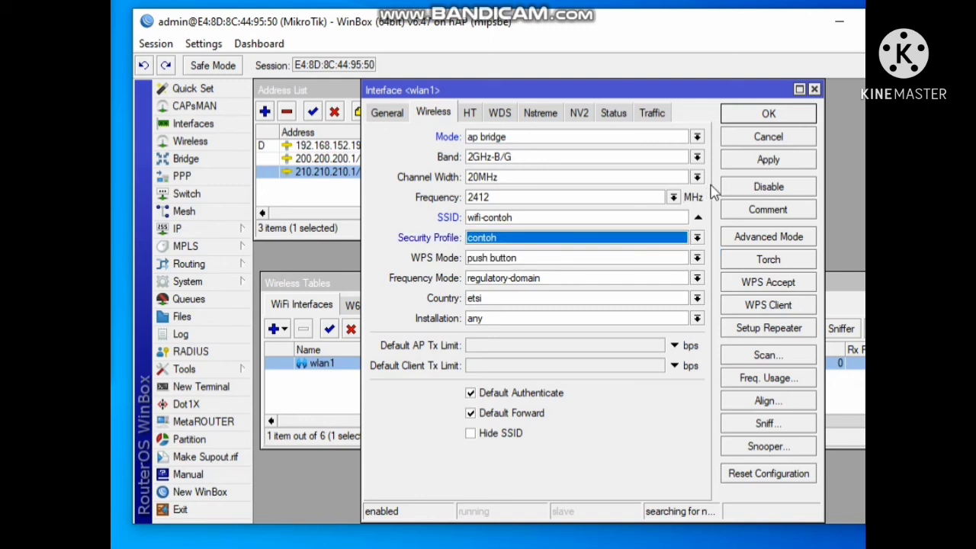
click(756, 169)
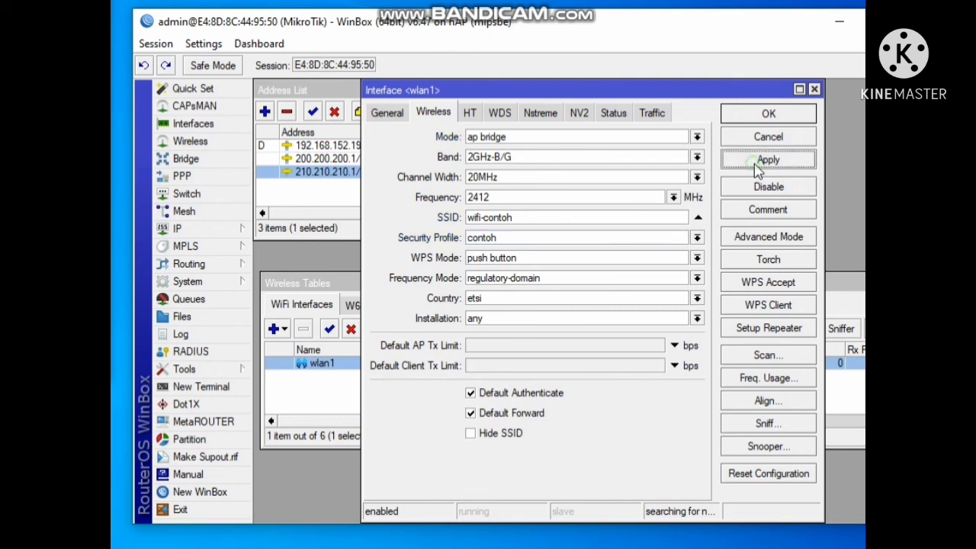
click(762, 116)
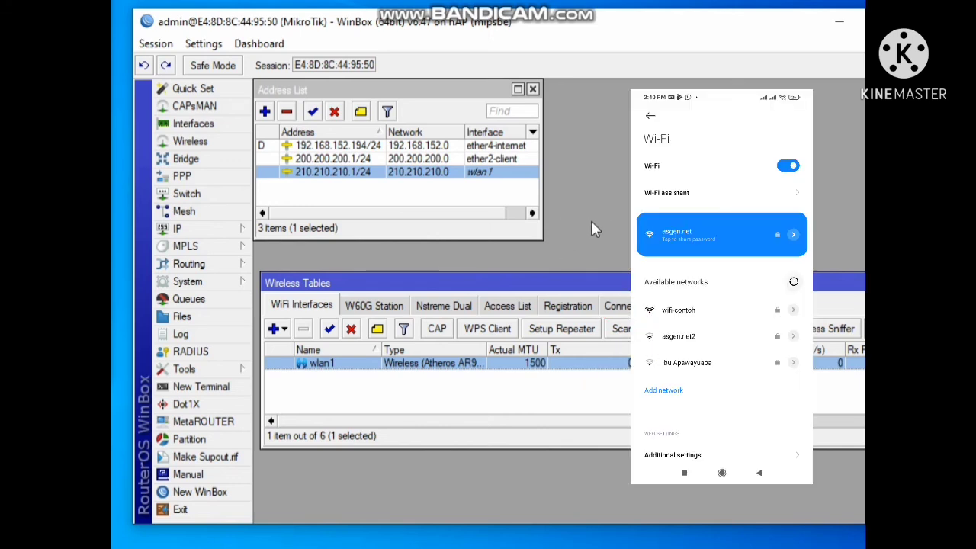
Reopen wlan1's wireless settings to review the SSID, then close them
double_click(474, 363)
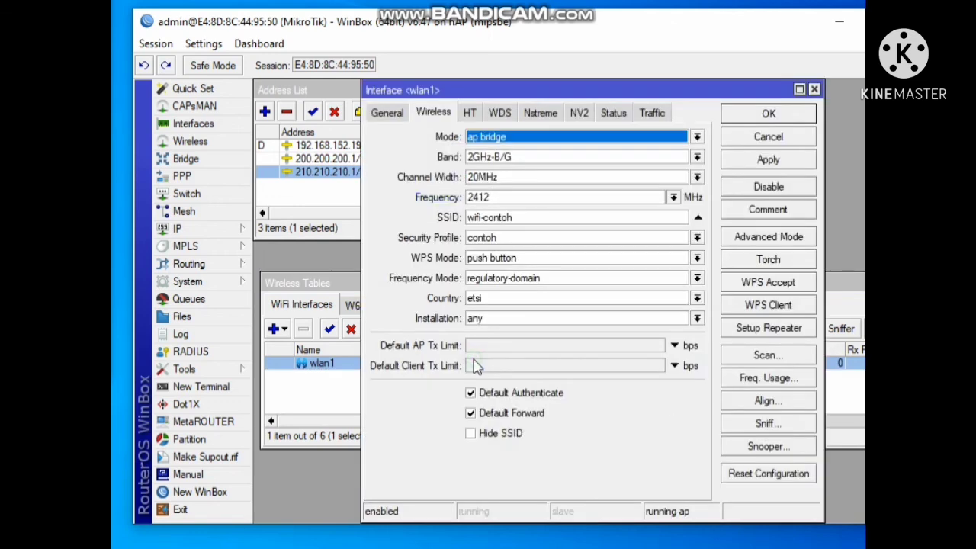
drag(516, 217, 455, 233)
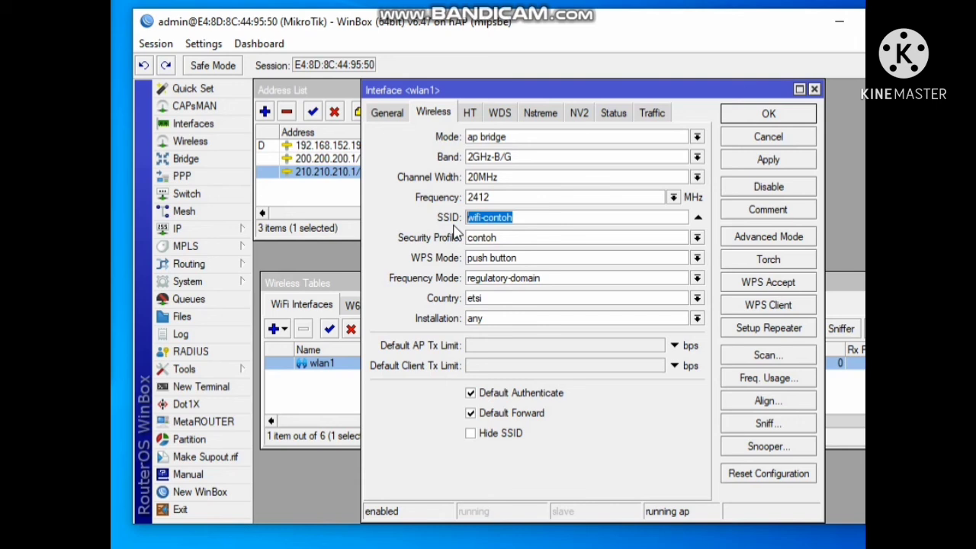
click(768, 115)
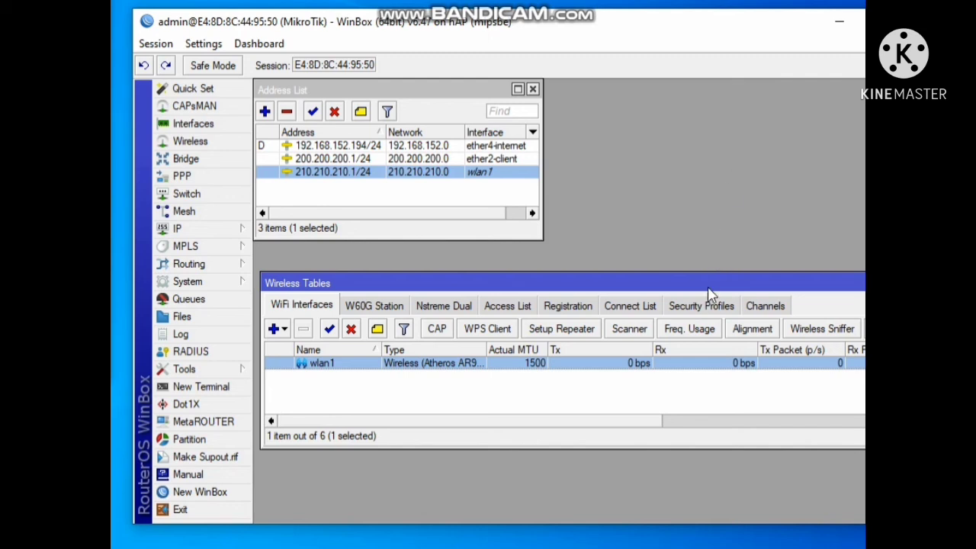
Review the security profiles list and return to the configuration checklist notes
click(696, 307)
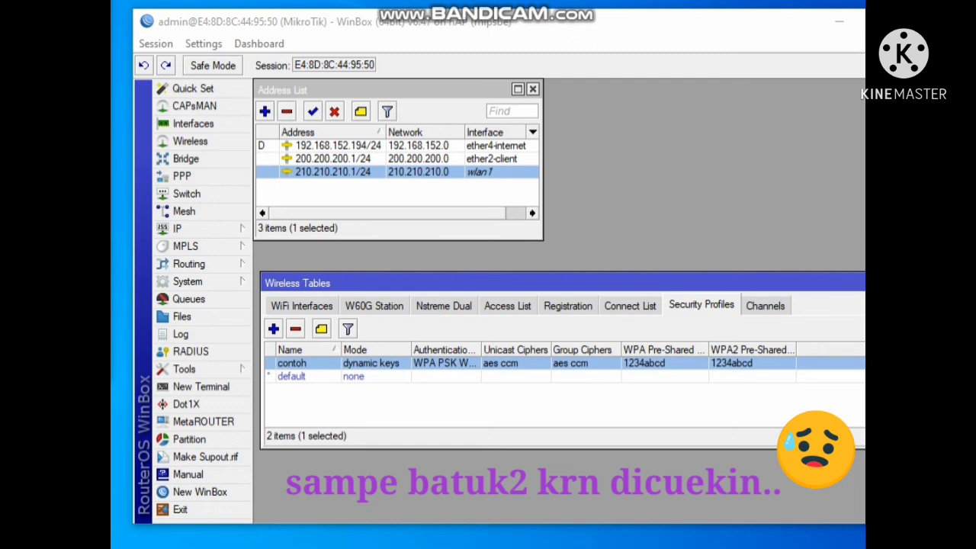
key(alt+Tab)
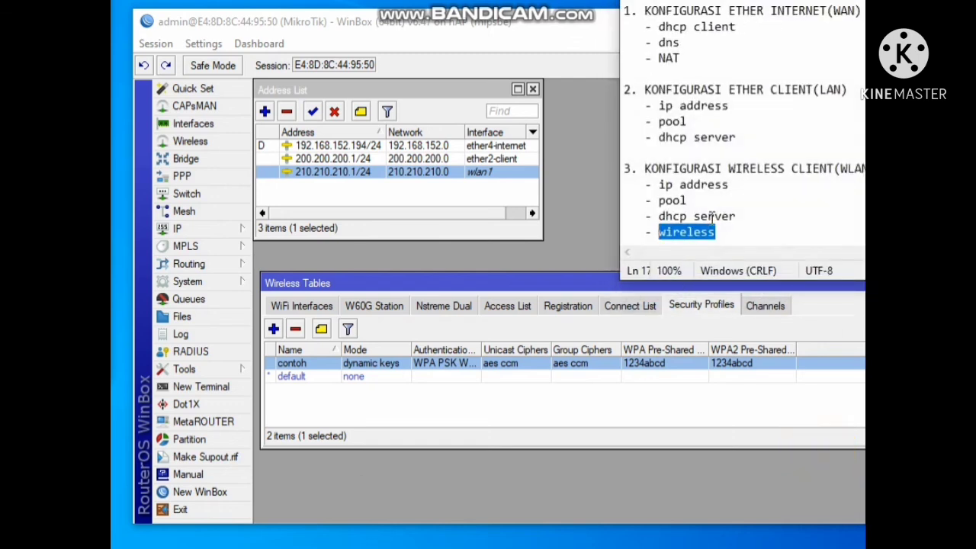